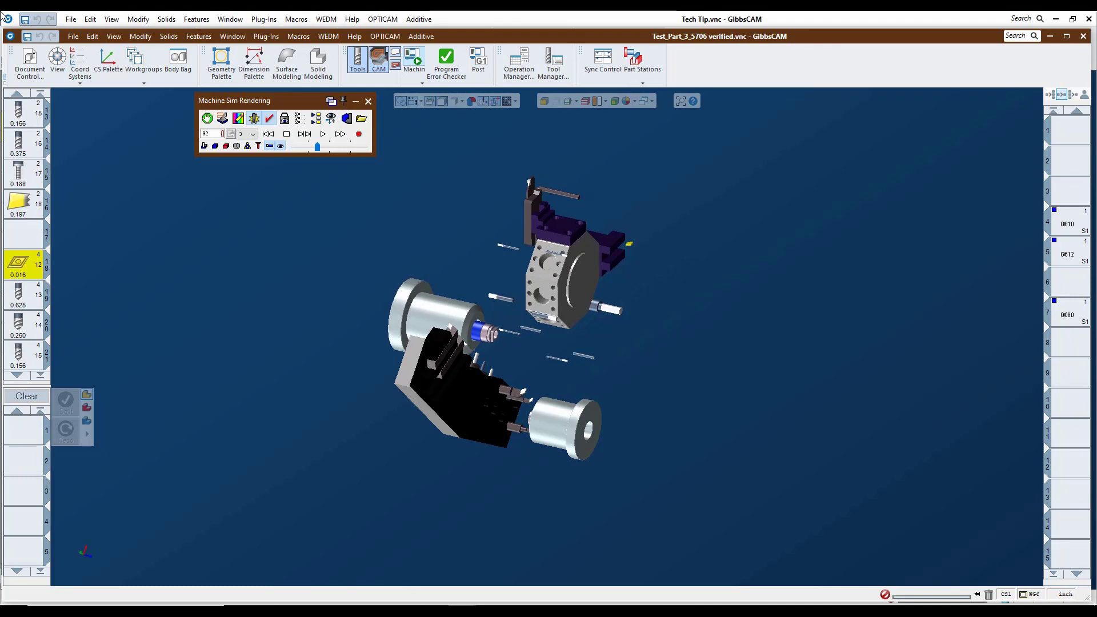
Close the verified part without saving, then orbit the Tech Tip toolblock to inspect its faces
left_click(1083, 36)
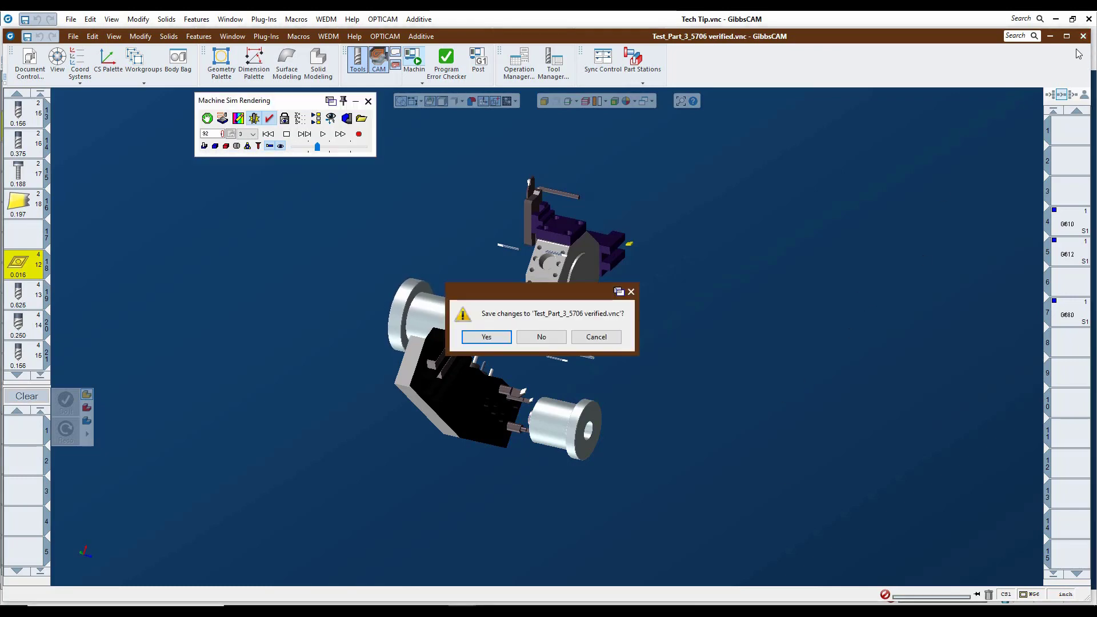
left_click(532, 337)
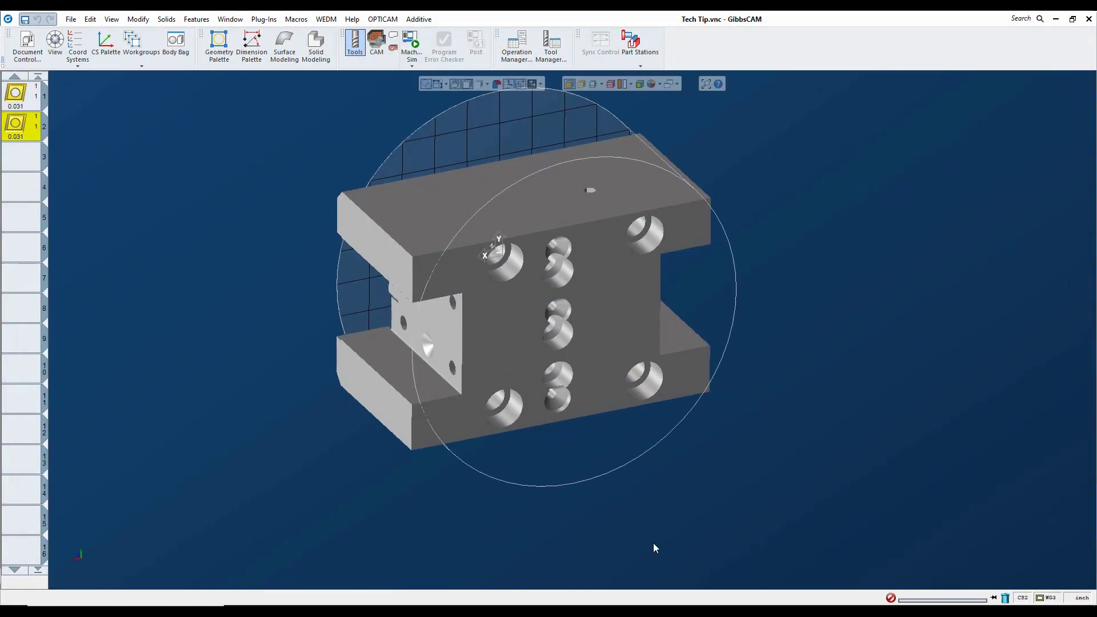
middle_click_drag(273, 327, 869, 380)
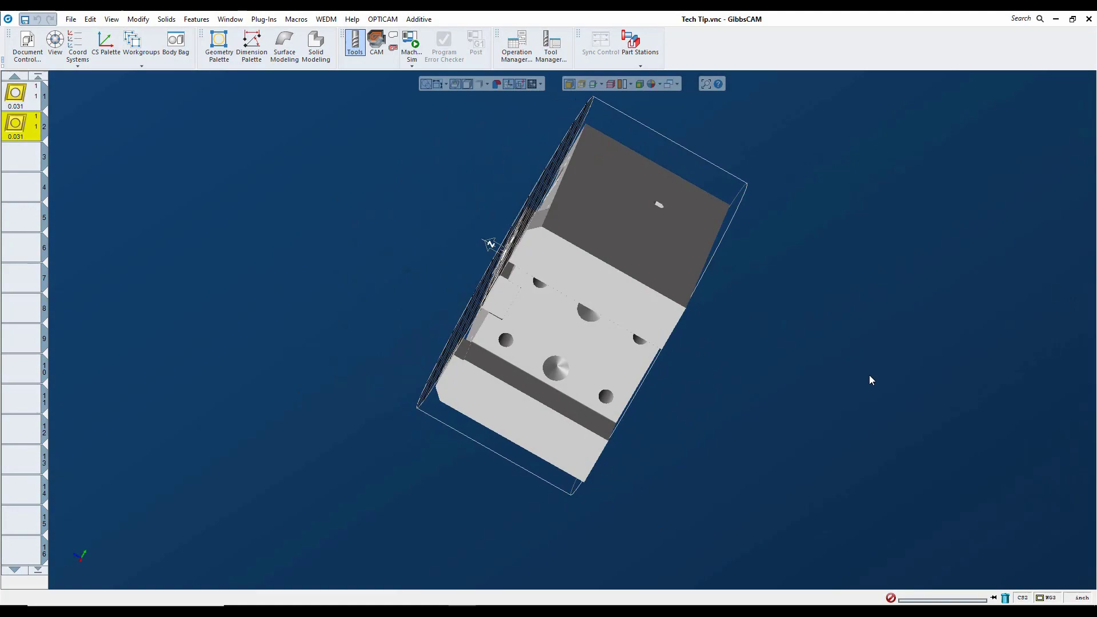
middle_click_drag(211, 409, 674, 437)
middle_click_drag(762, 200, 690, 389)
middle_click_drag(272, 326, 834, 318)
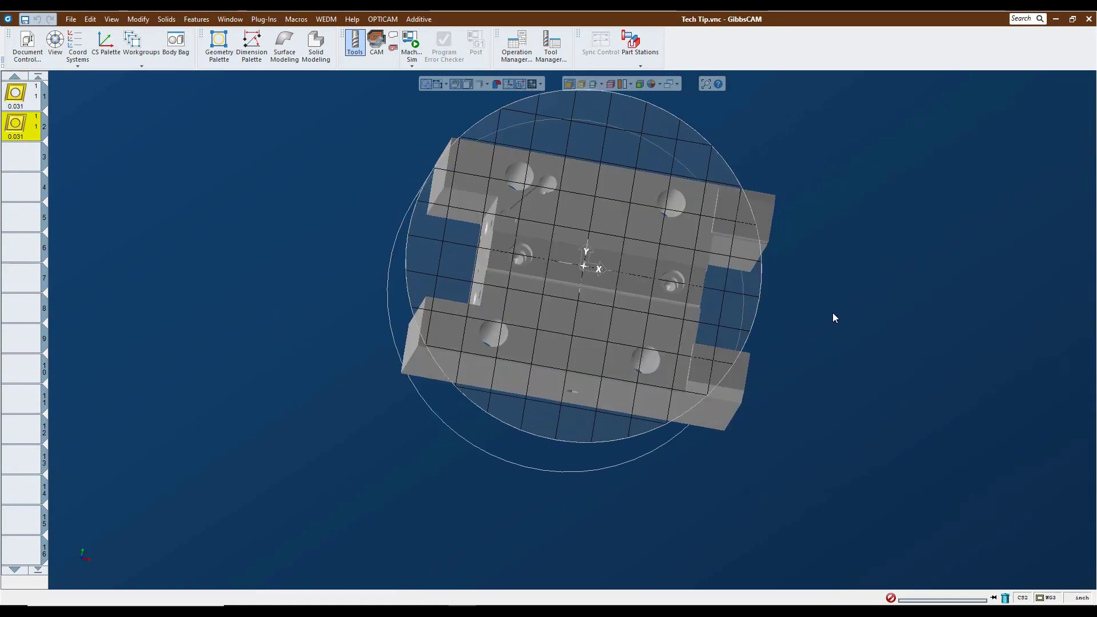
key("ctrl+1")
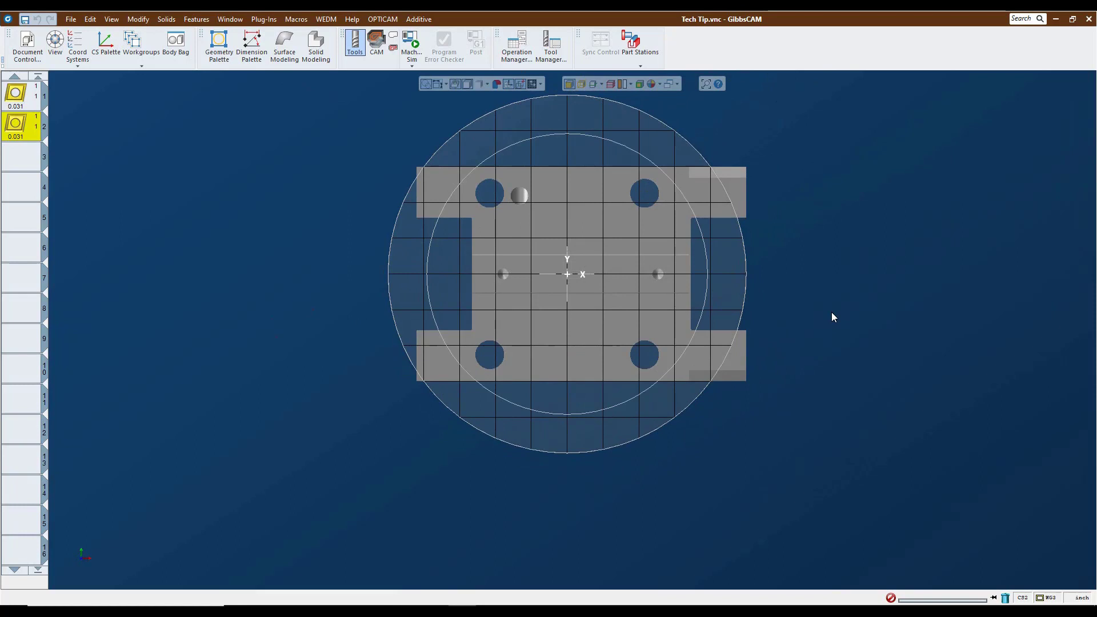
left_click(143, 63)
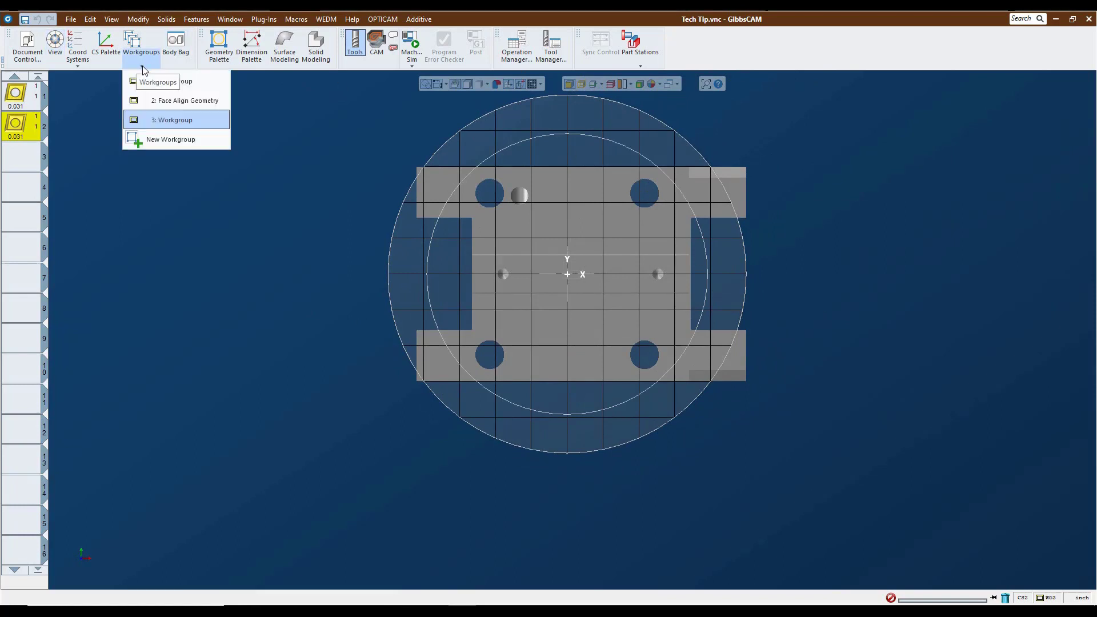
left_click(165, 109)
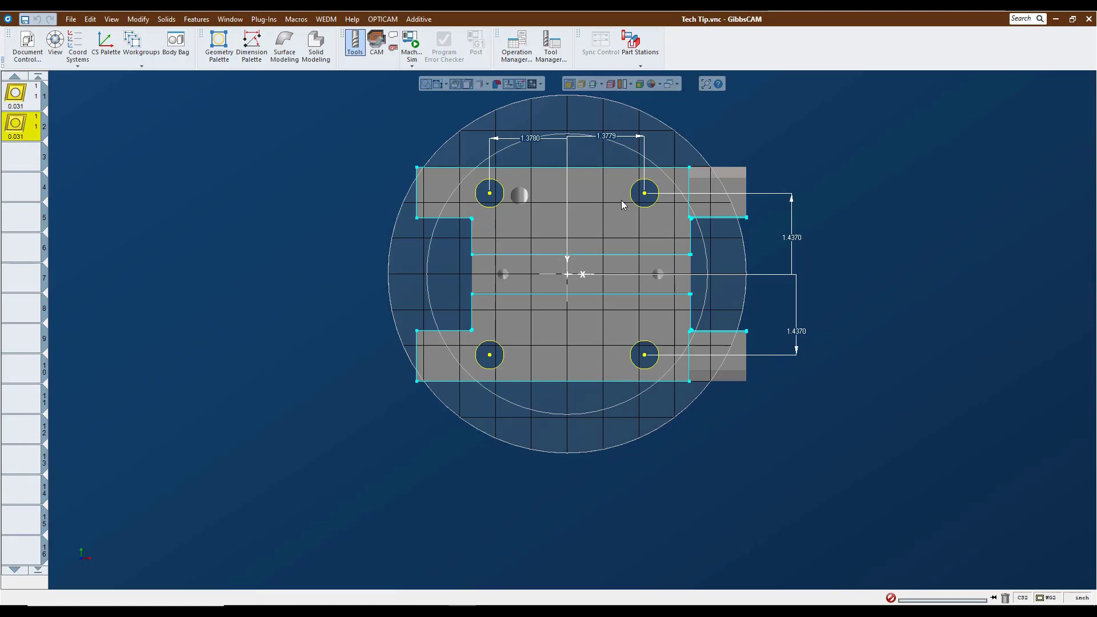
left_click(142, 65)
left_click(166, 120)
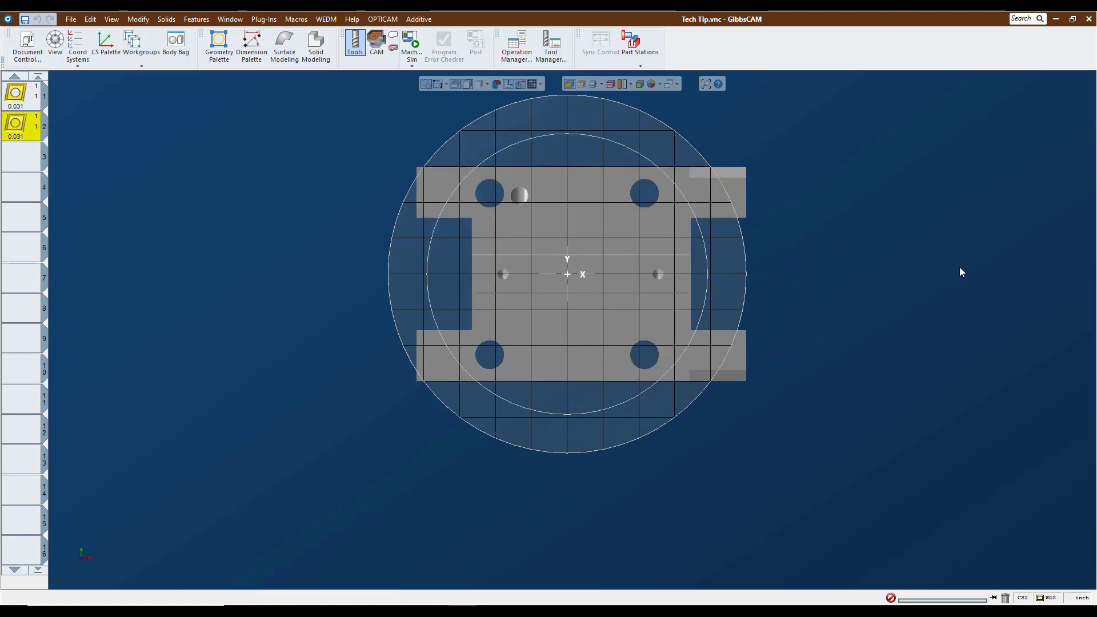
Pick the upper front face and Absolute Translate the toolblock from Z -0.19685 to Z 0
middle_click_drag(972, 283, 972, 383)
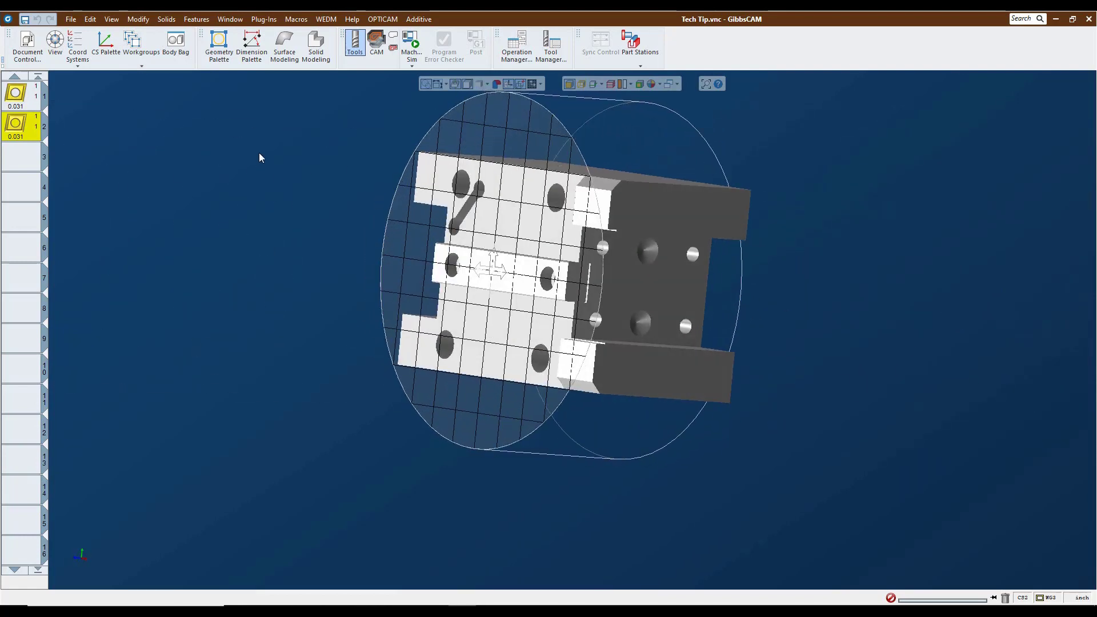
left_click(547, 227)
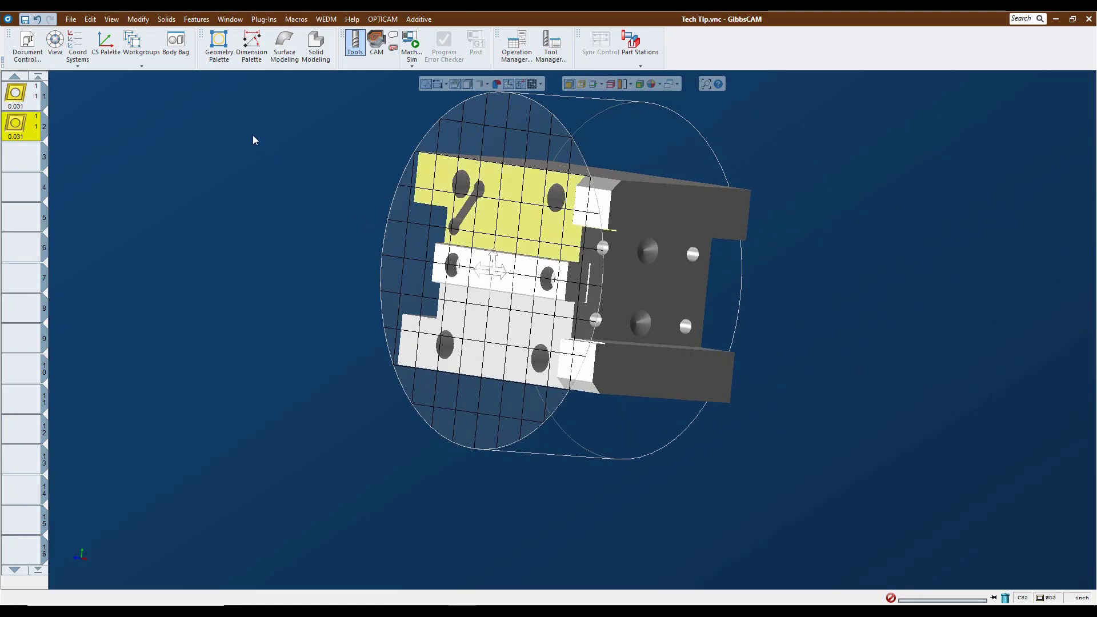
left_click(138, 19)
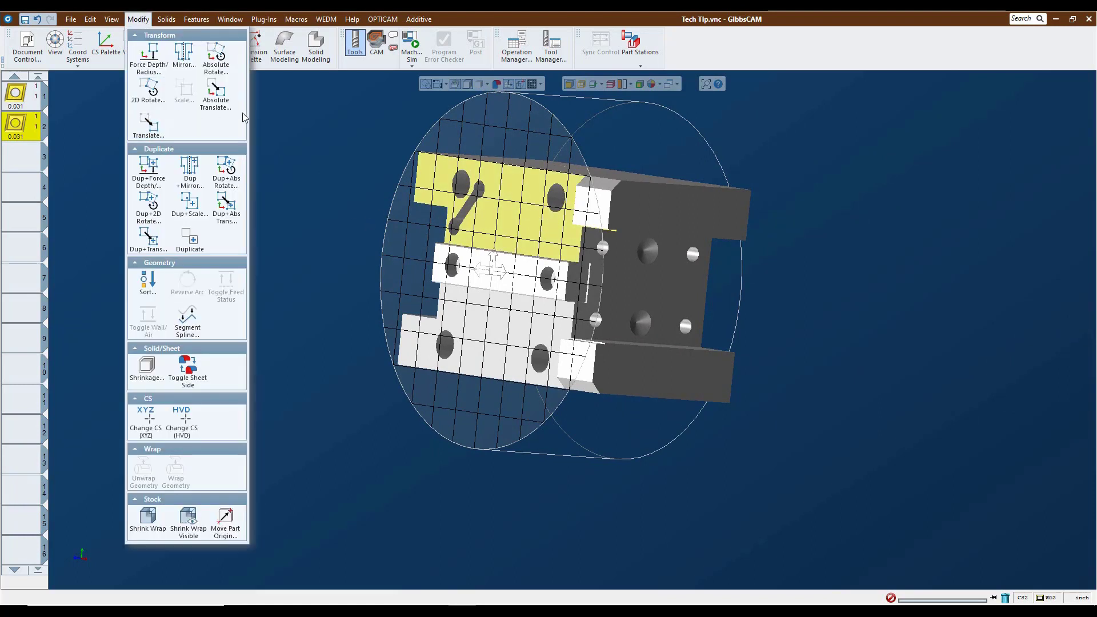
left_click(217, 100)
left_click(195, 256)
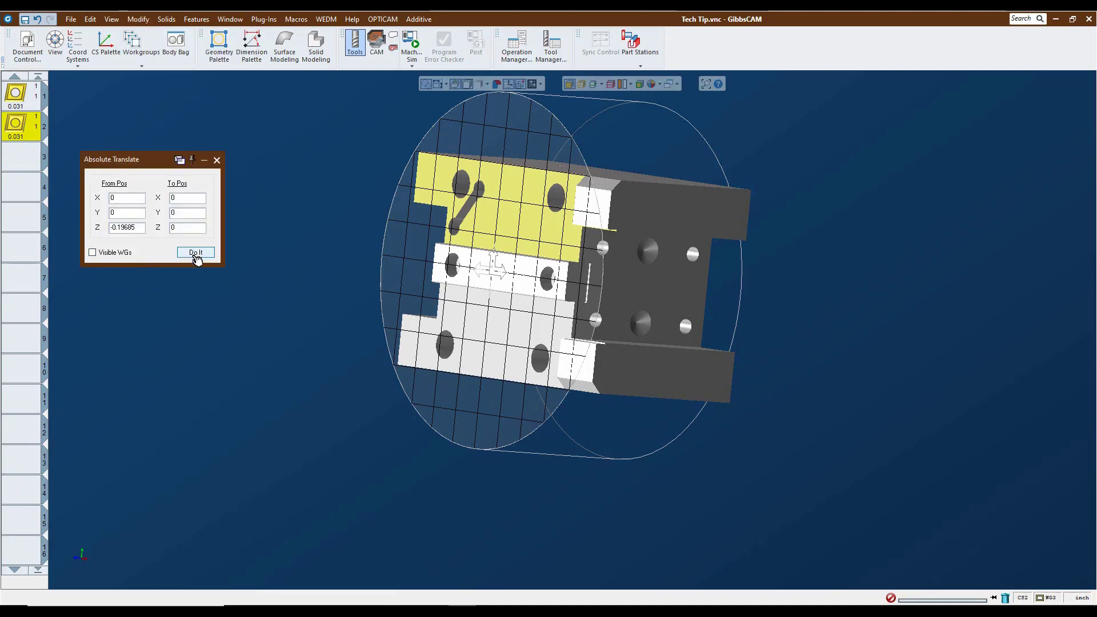
left_click(217, 161)
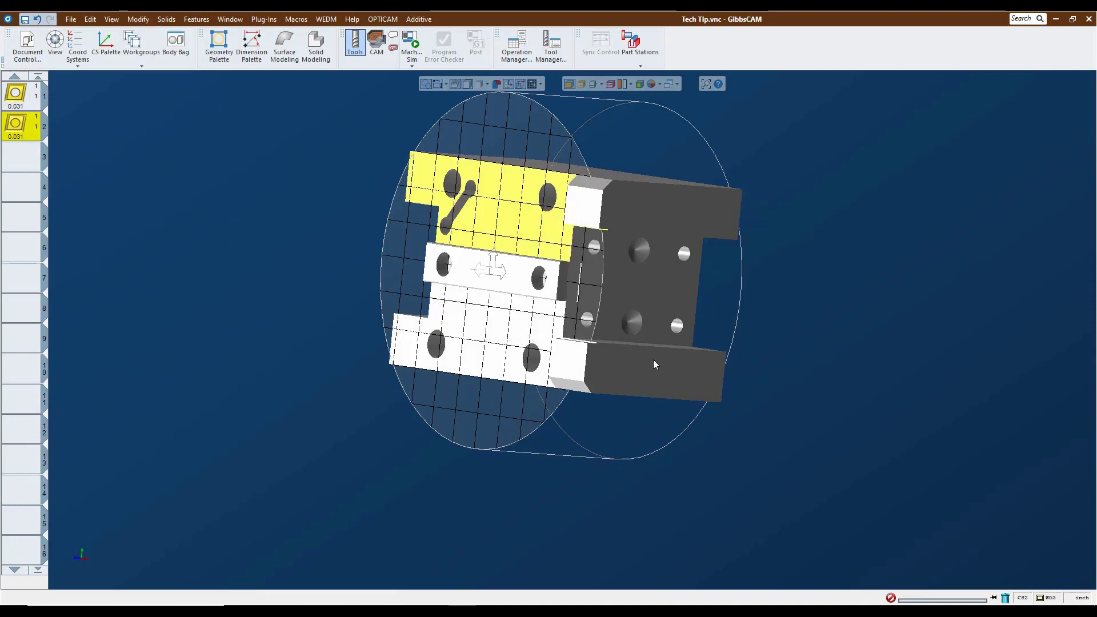
middle_click_drag(821, 384, 779, 375)
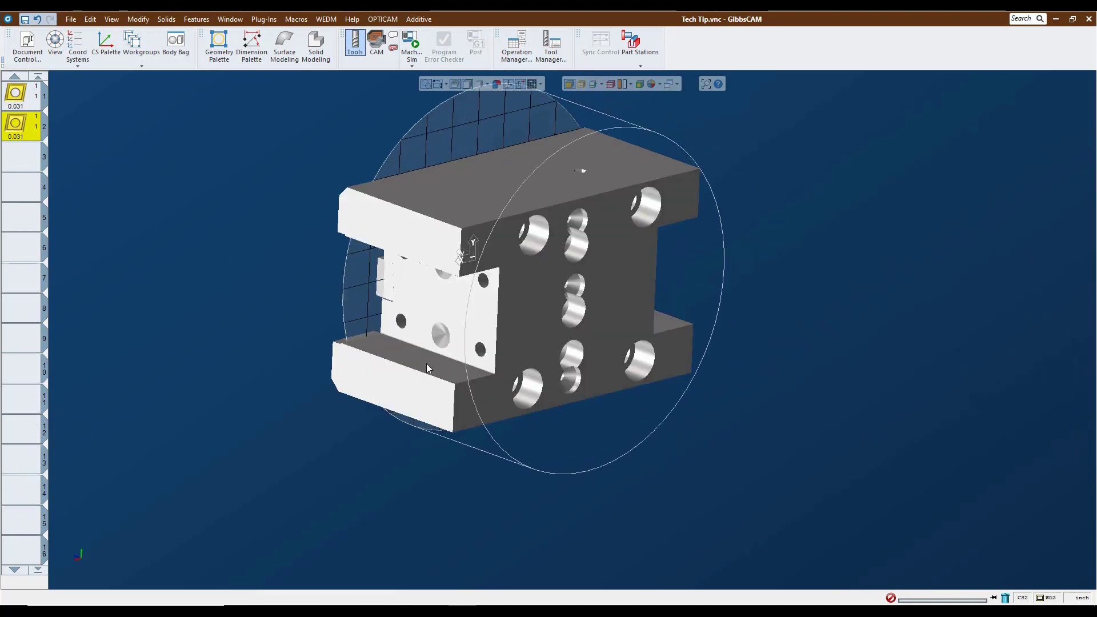
In workgroup 1, place midpoint points on the dark face's left and right vertical edges
left_click(138, 59)
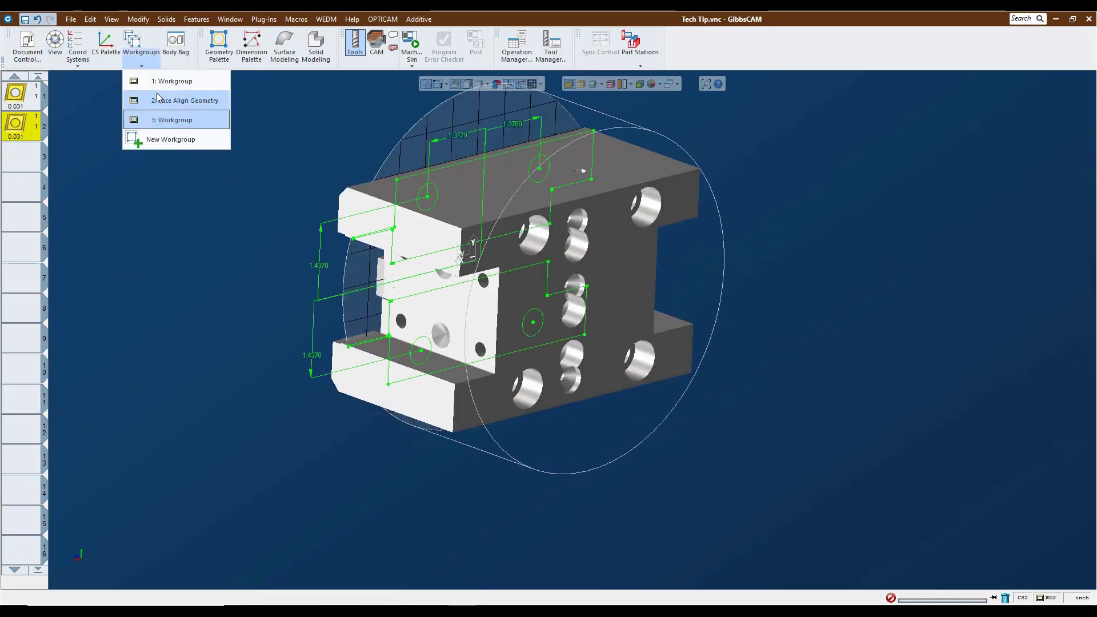
left_click(161, 82)
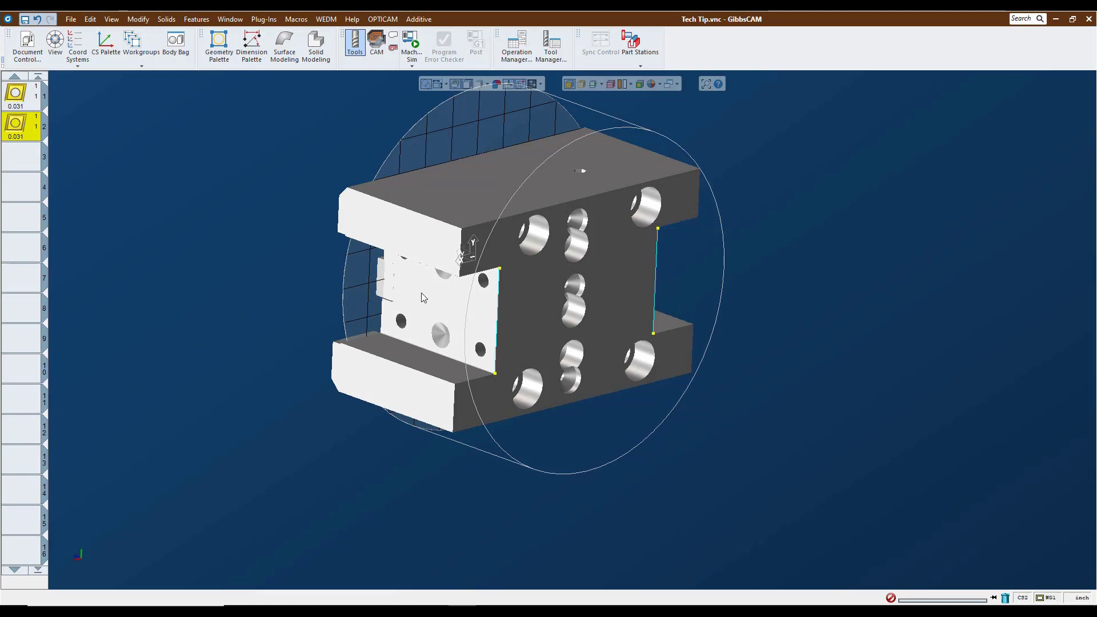
left_click(503, 320)
left_click(219, 46)
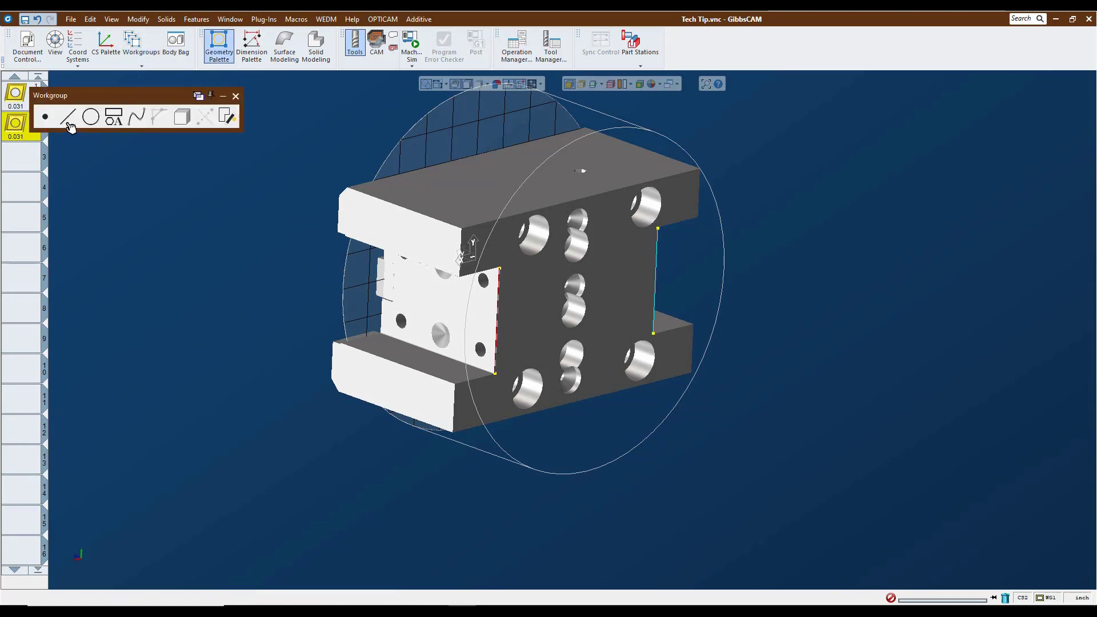
left_click(45, 117)
left_click(160, 117)
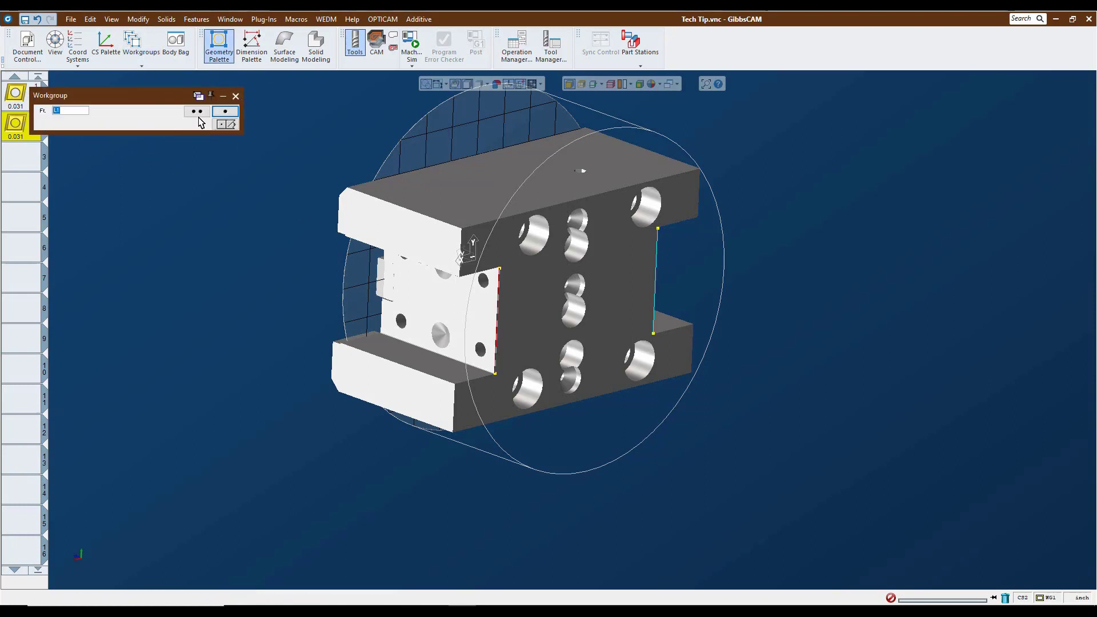
left_click(197, 112)
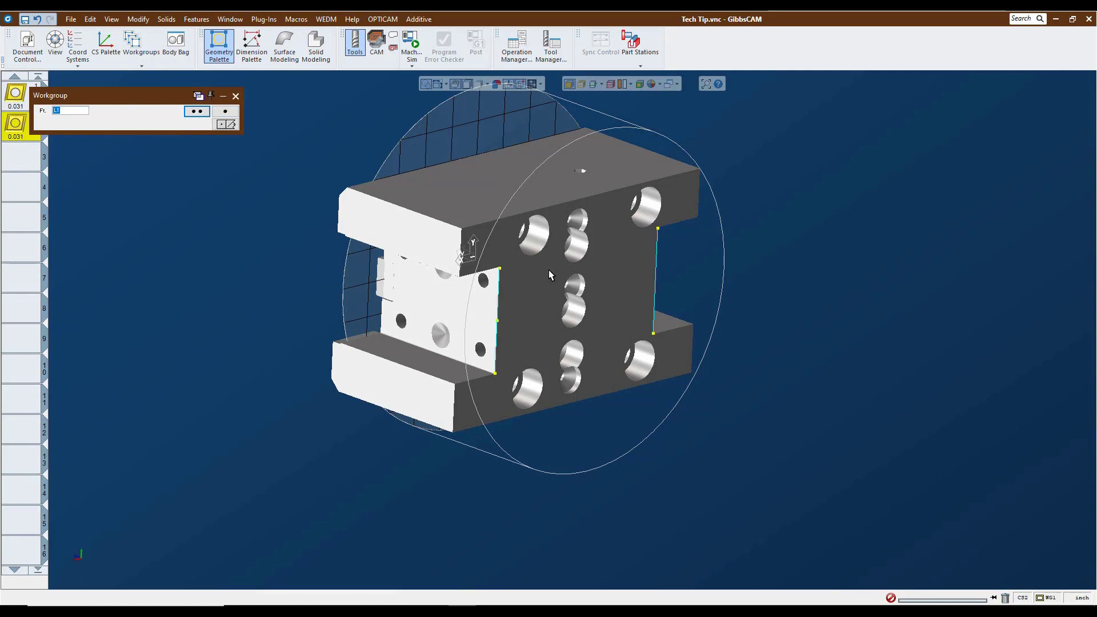
left_click(658, 285)
left_click(226, 124)
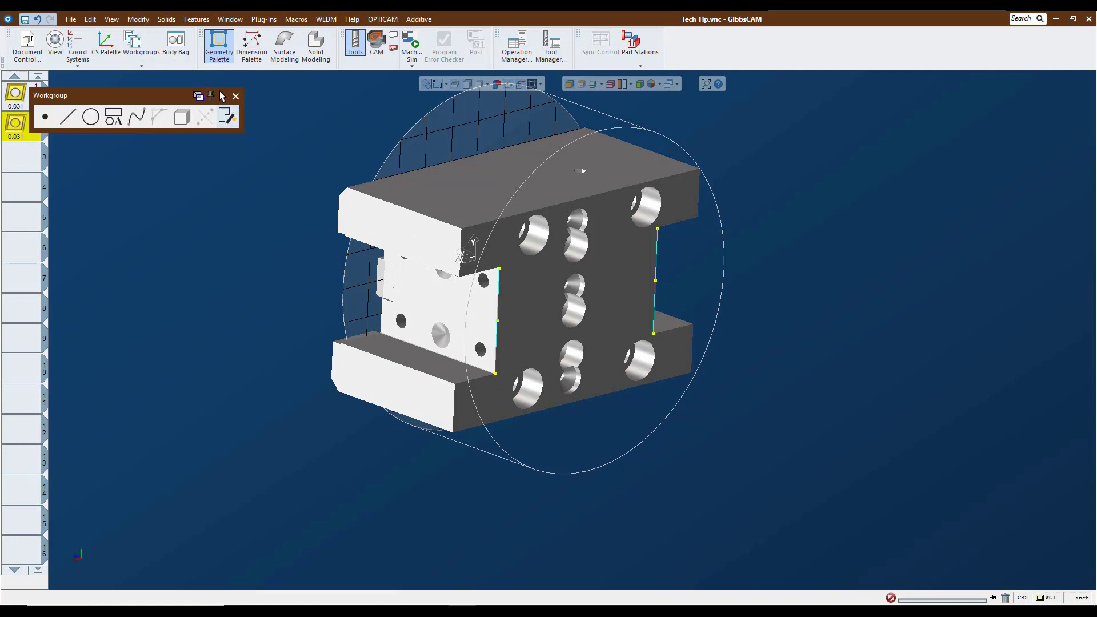
left_click(236, 97)
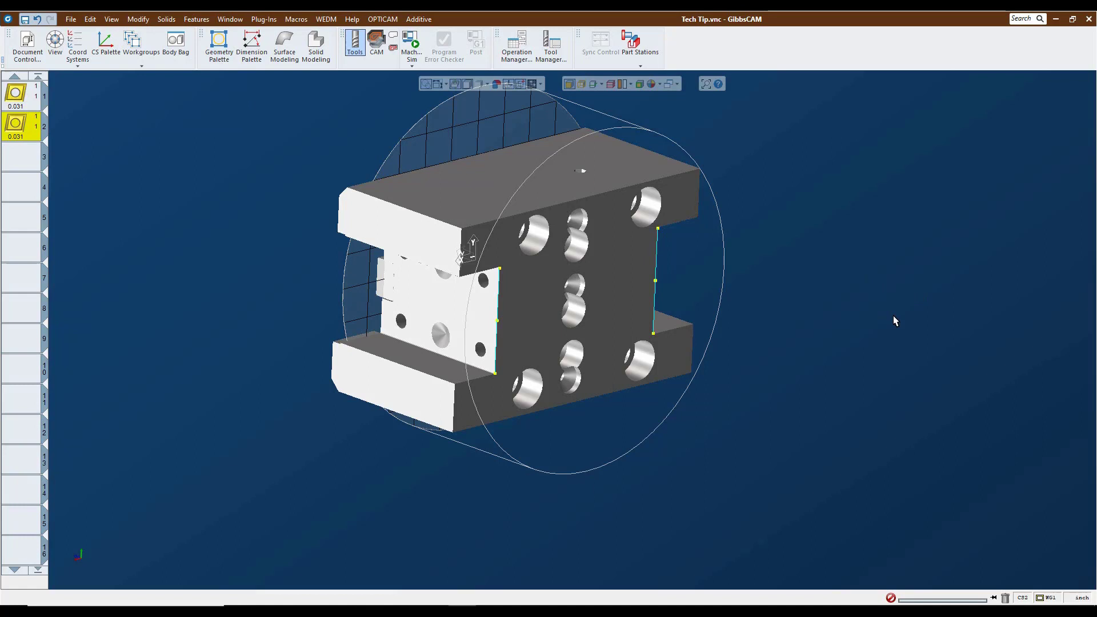
middle_click_drag(841, 321, 612, 406)
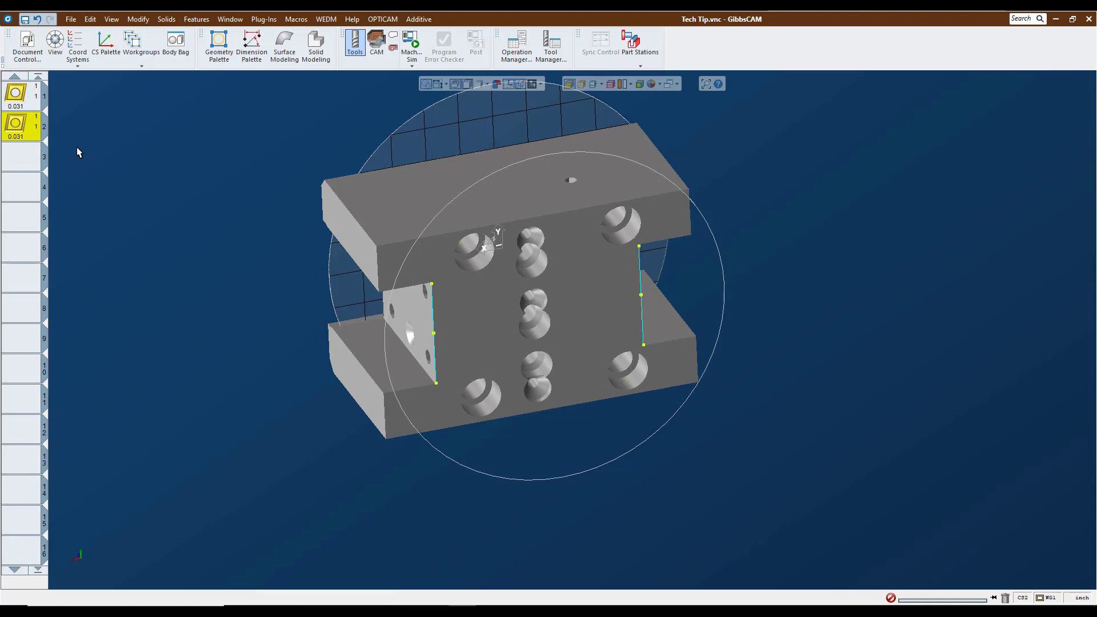
Resize and move the coordinate system list, activate Attach Left then Attach Right, and close it
left_click(77, 45)
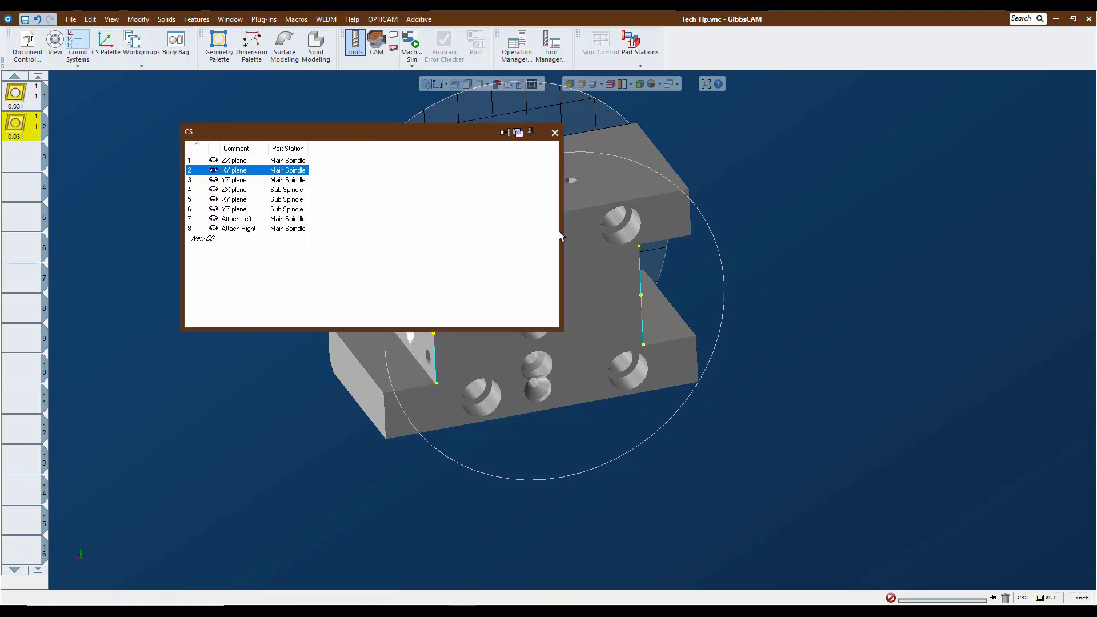
left_click_drag(559, 237, 406, 242)
left_click_drag(298, 134, 209, 82)
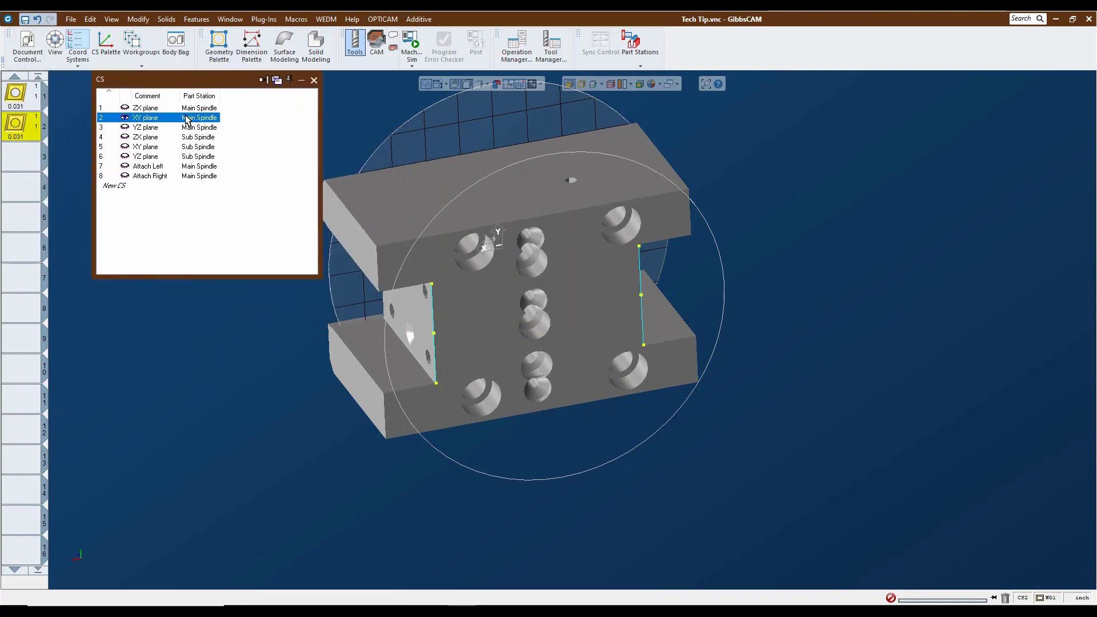
left_click(149, 166)
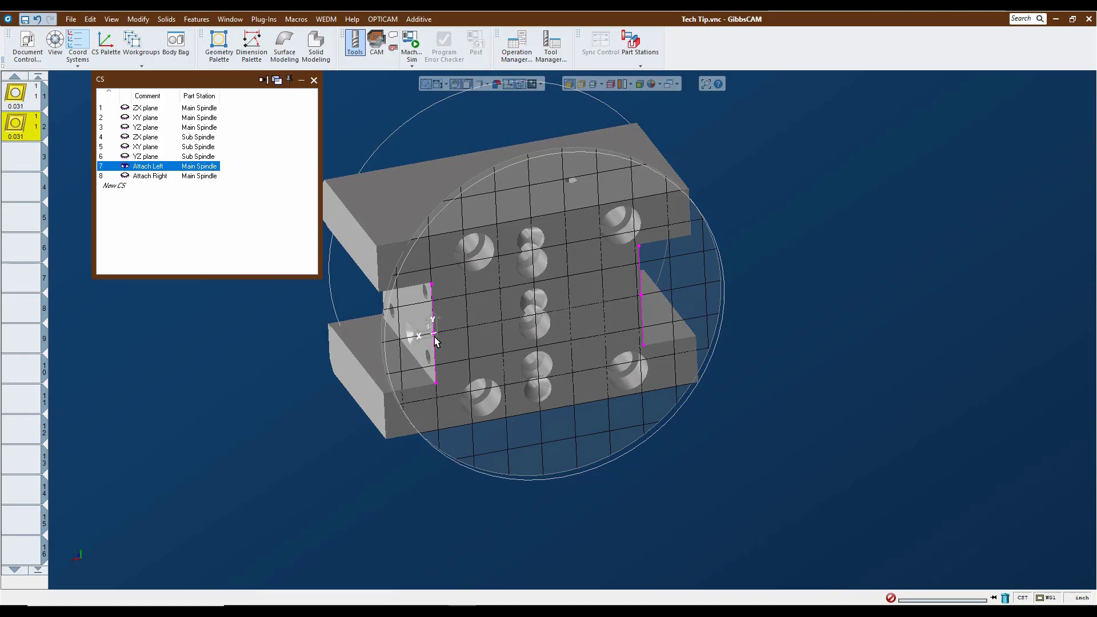
left_click(166, 177)
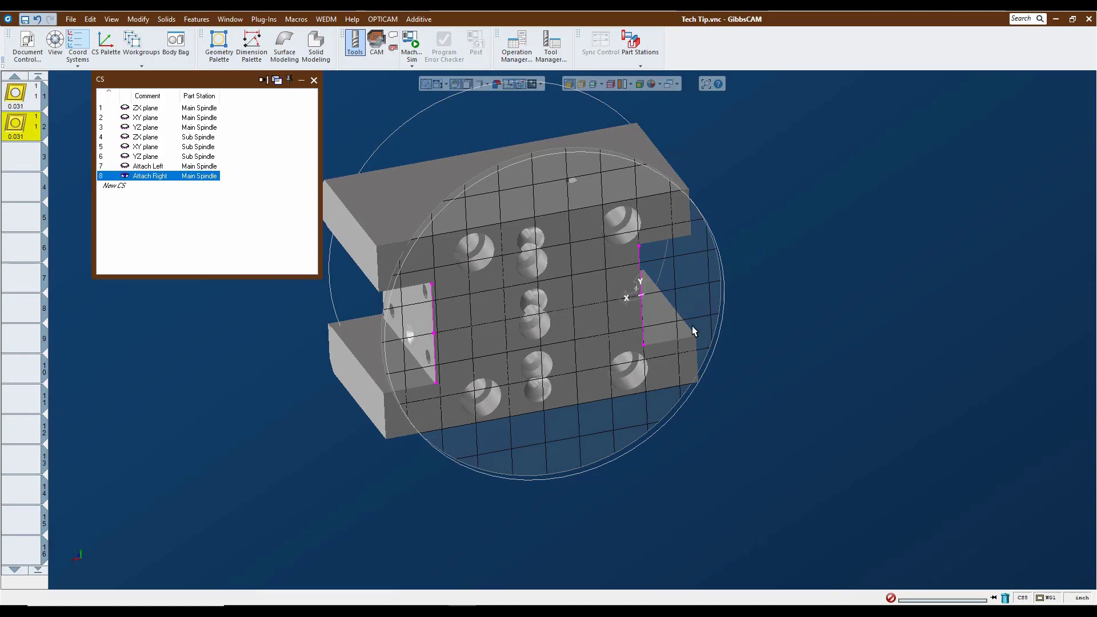
left_click(313, 82)
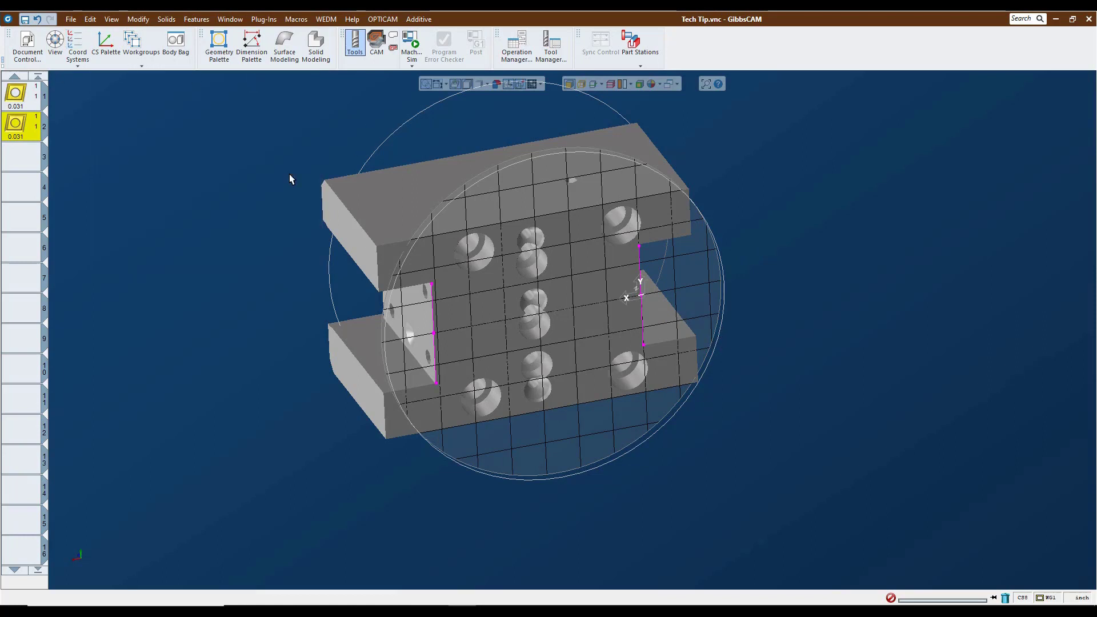
Edit the Doosan 2600SY EPM toolblock library with a new Tech Tip entry, bringing up Root's child options
left_click(71, 19)
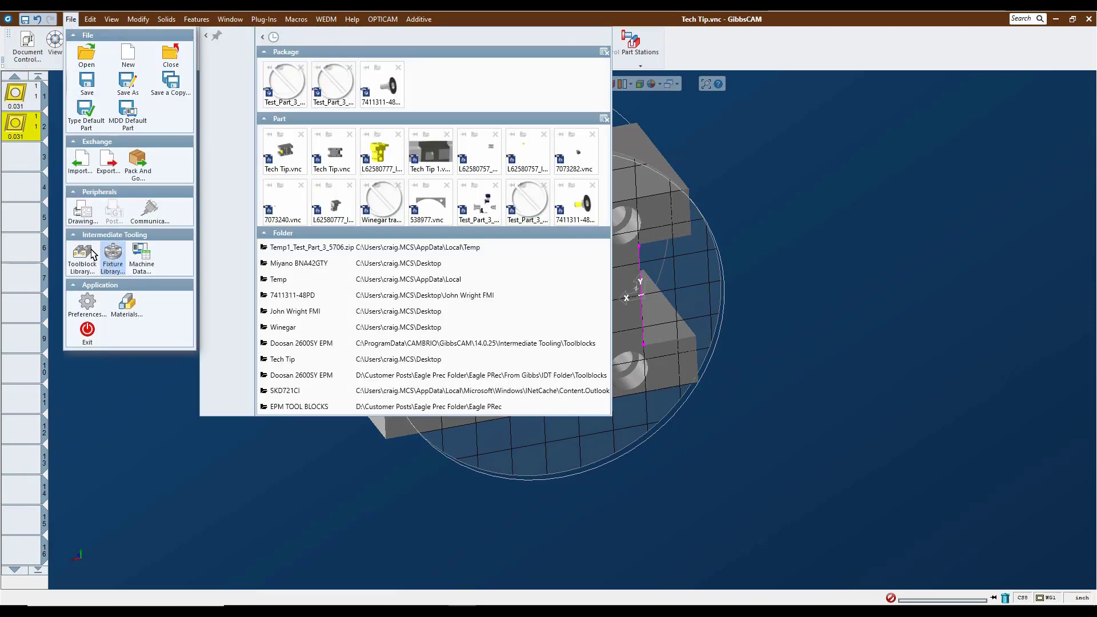
left_click(80, 260)
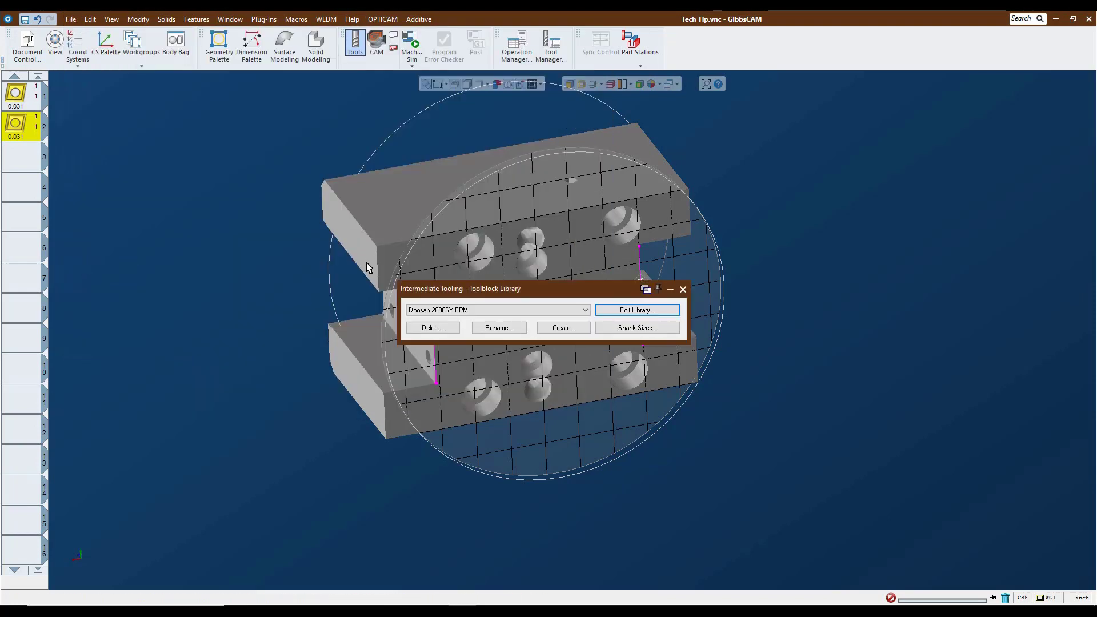
left_click(634, 310)
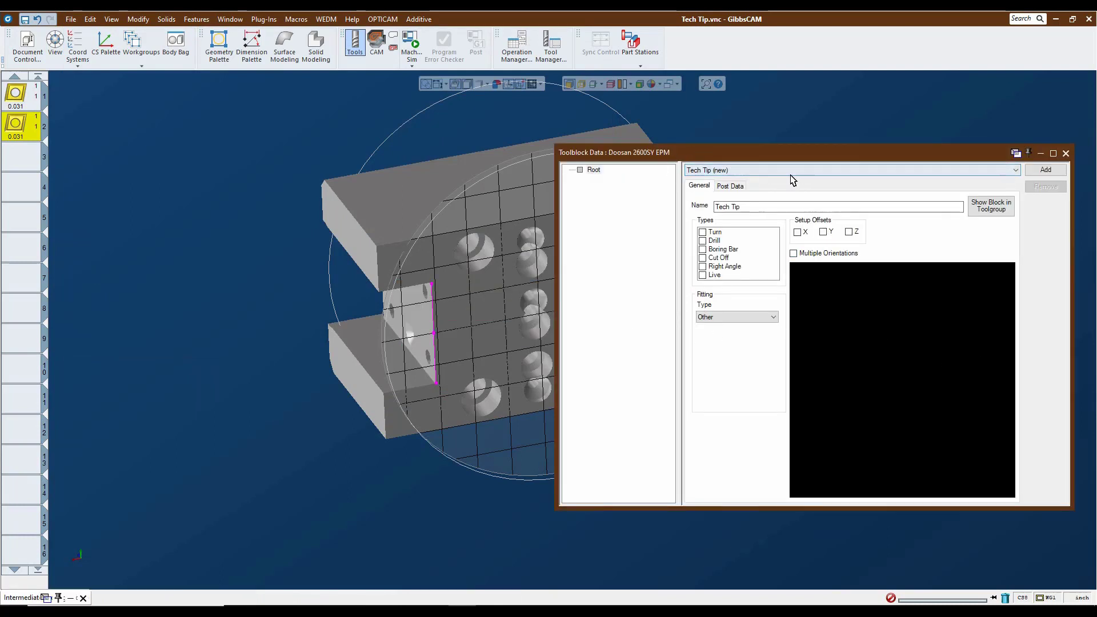
left_click(488, 309)
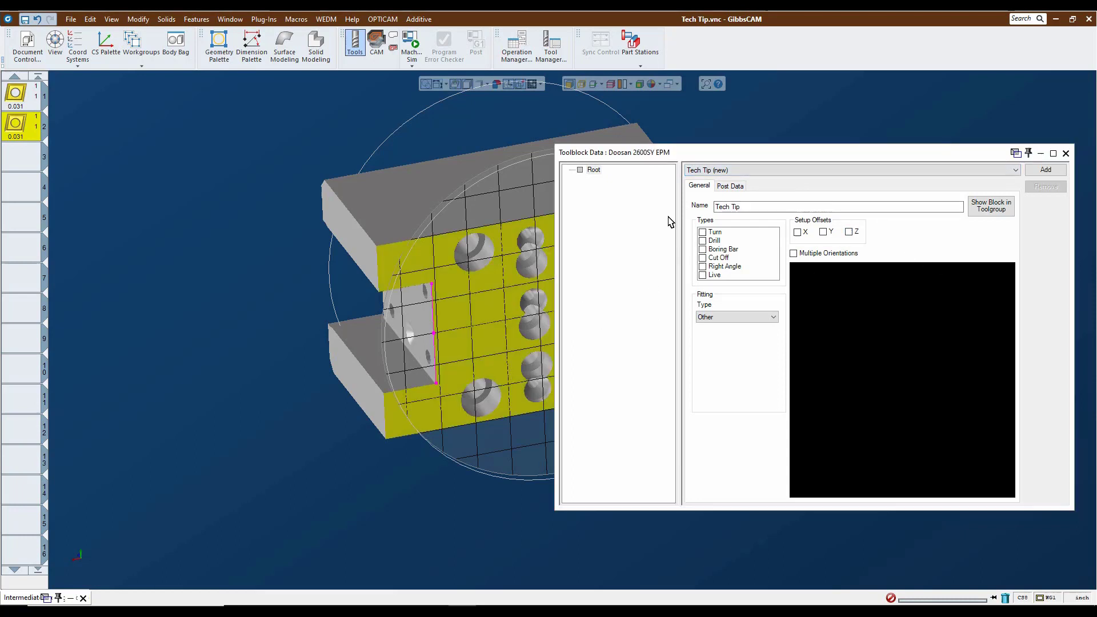
right_click(594, 171)
mouse_move(635, 177)
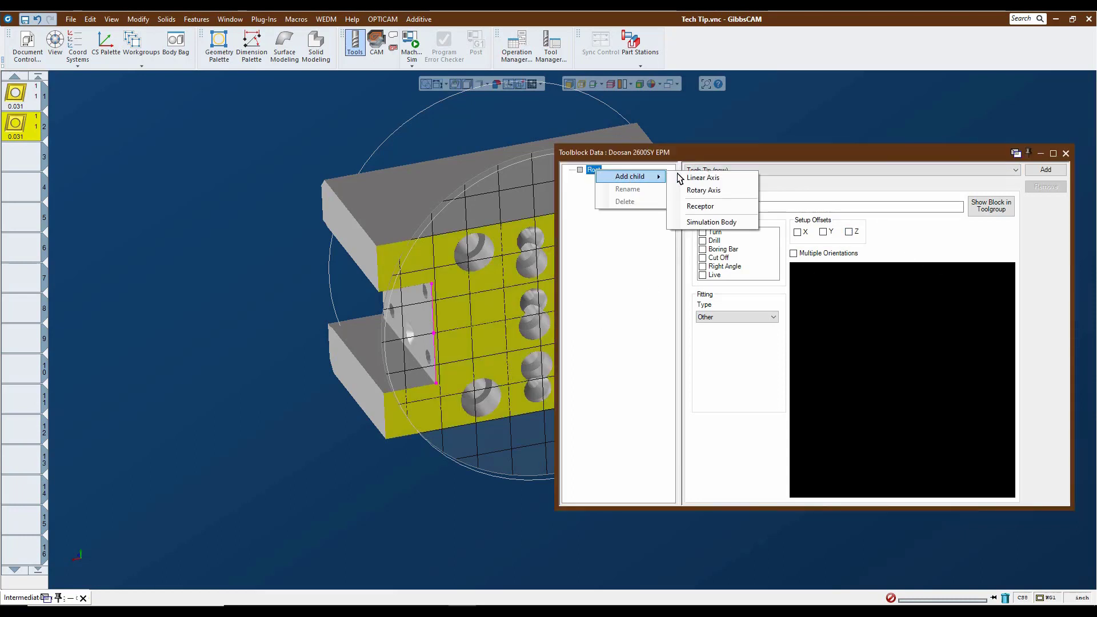
Add a simulation body under Root labelled 'Double Turn Block' using the selected geometry
left_click(703, 223)
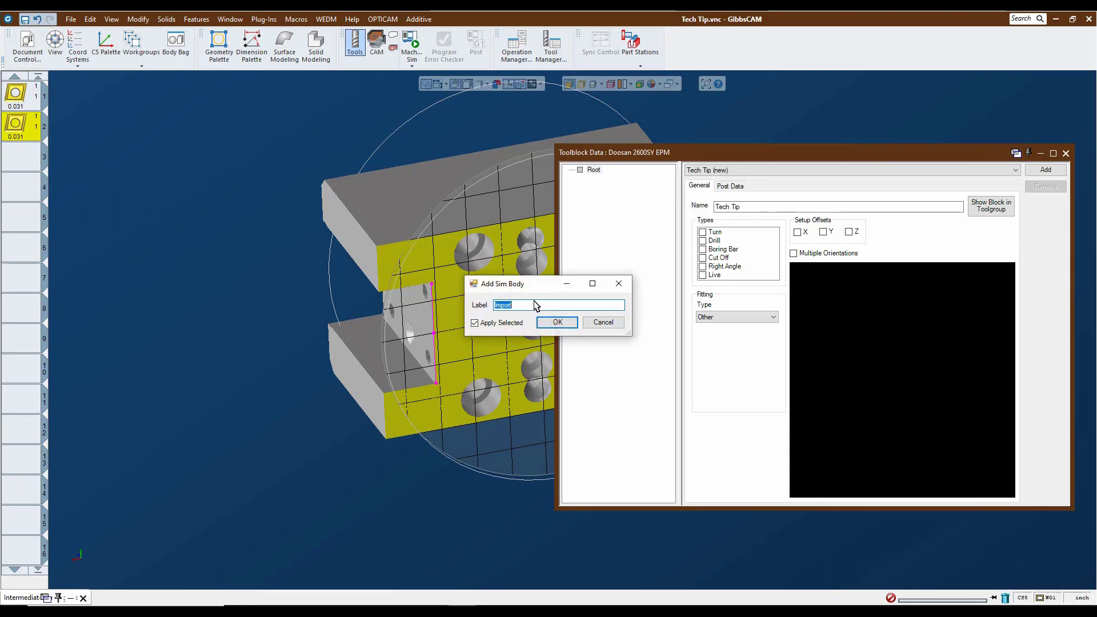
type("Double ")
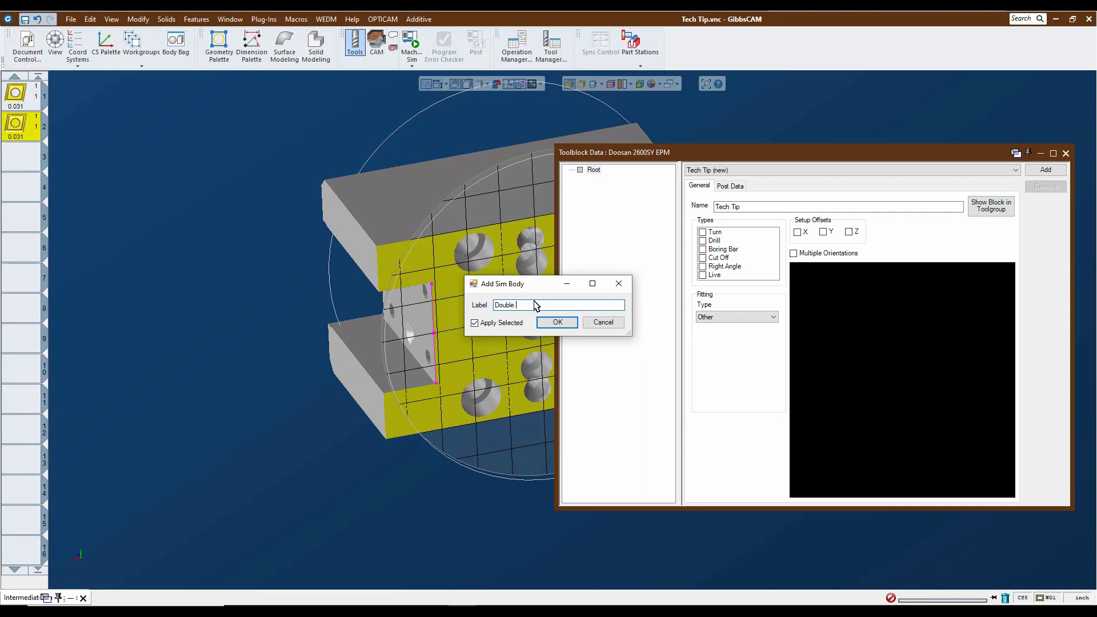
type("Turn /")
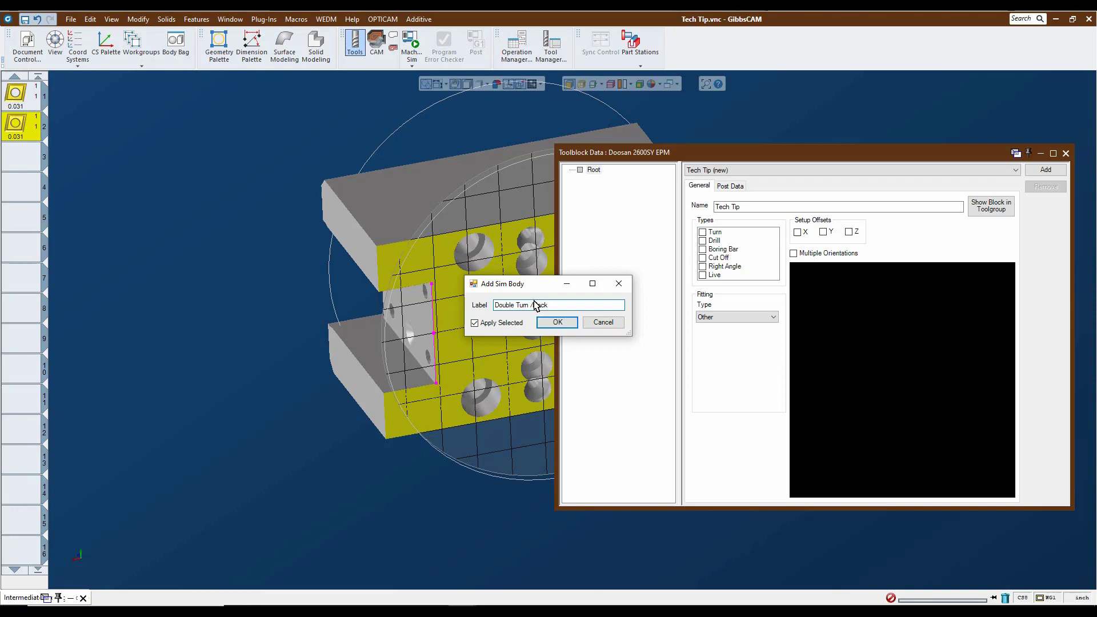
key("BackSpace")
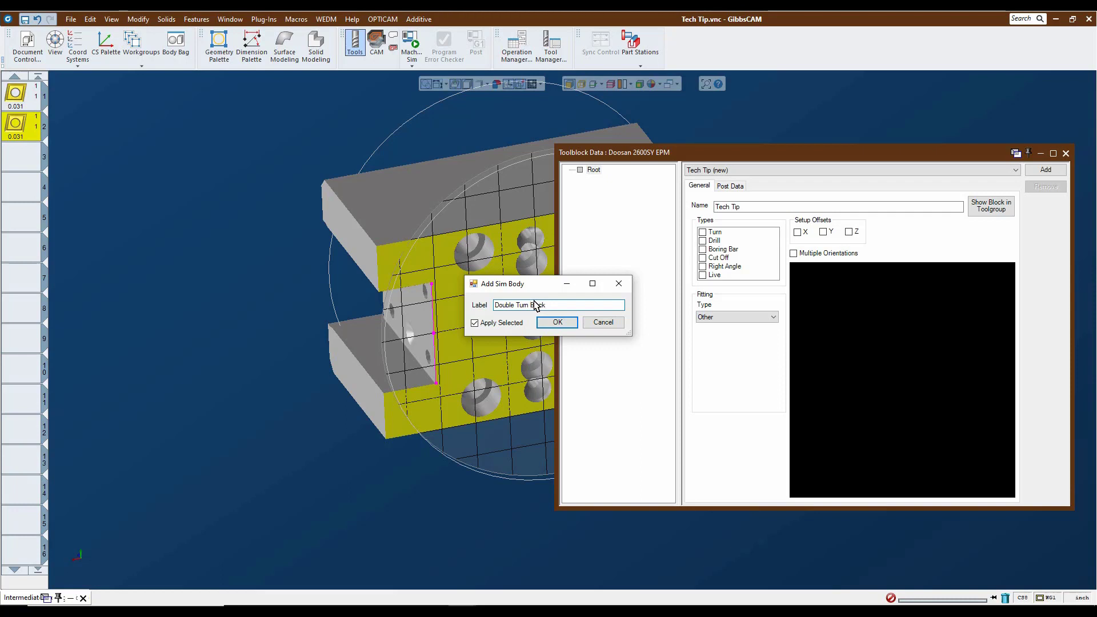
left_click(558, 322)
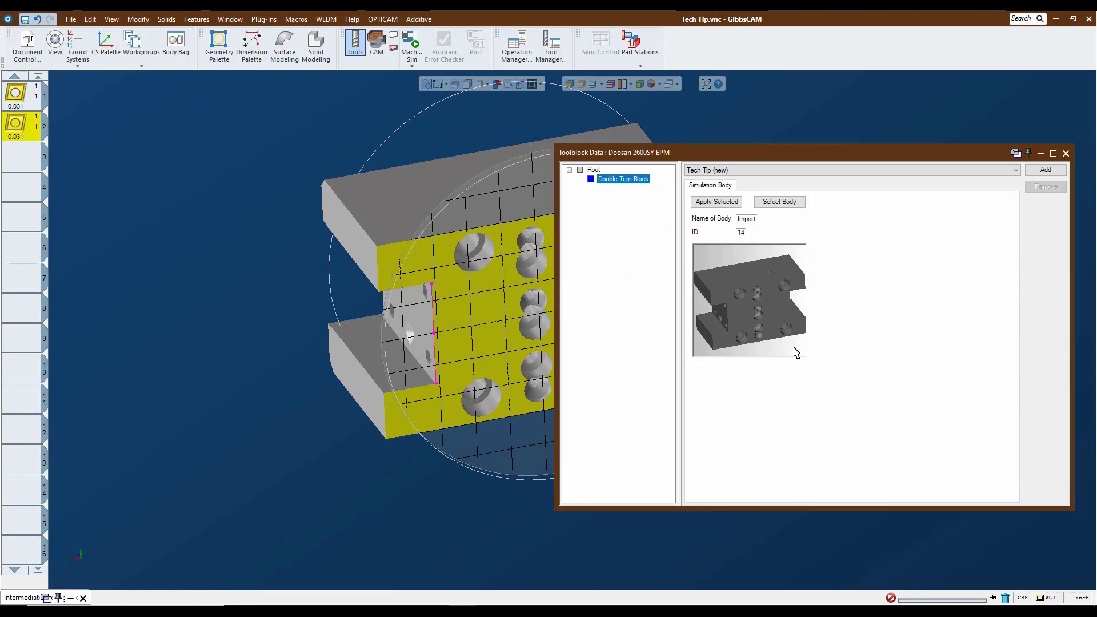
With 7: Attach Left current, add an Attach Left receptor homed at X 2.20475, Y 0, Z -2.95276
left_click(77, 55)
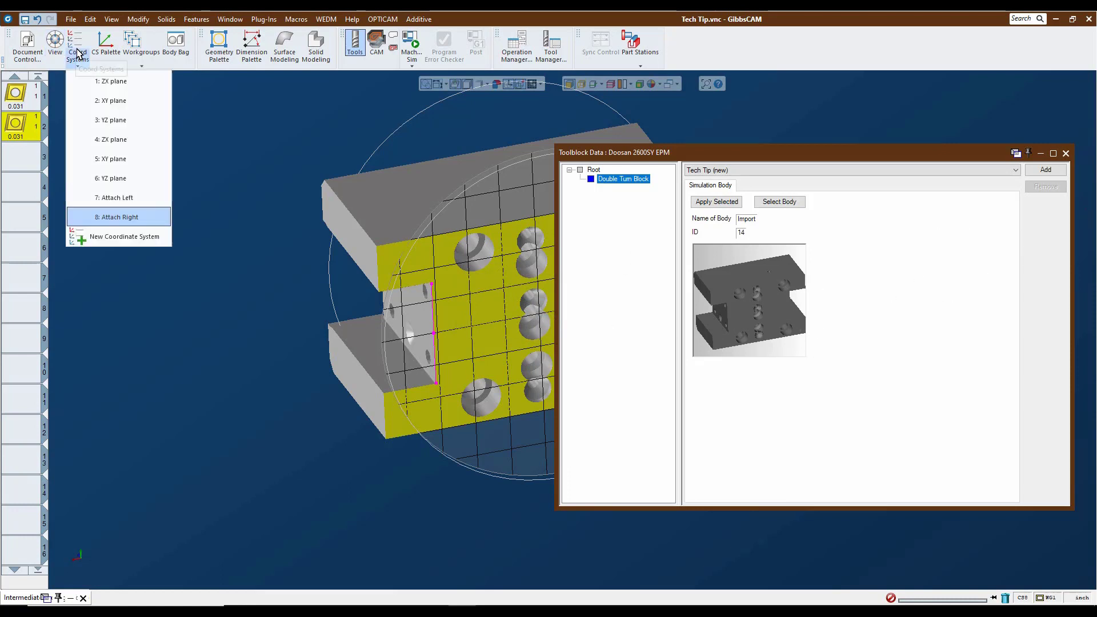
left_click(121, 197)
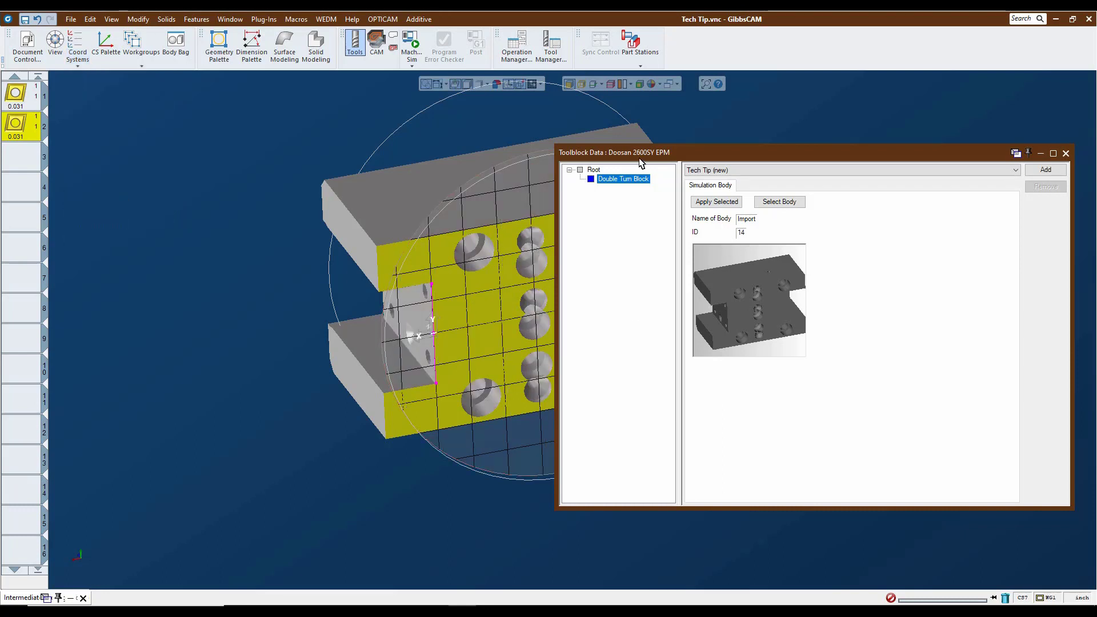
right_click(595, 169)
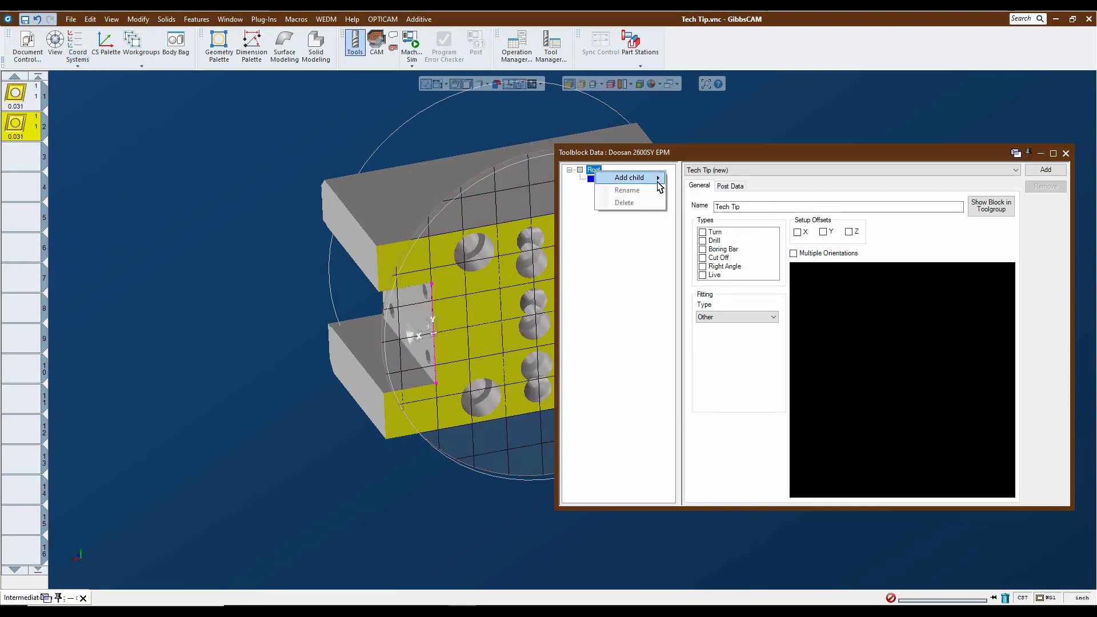
mouse_move(640, 178)
left_click(698, 208)
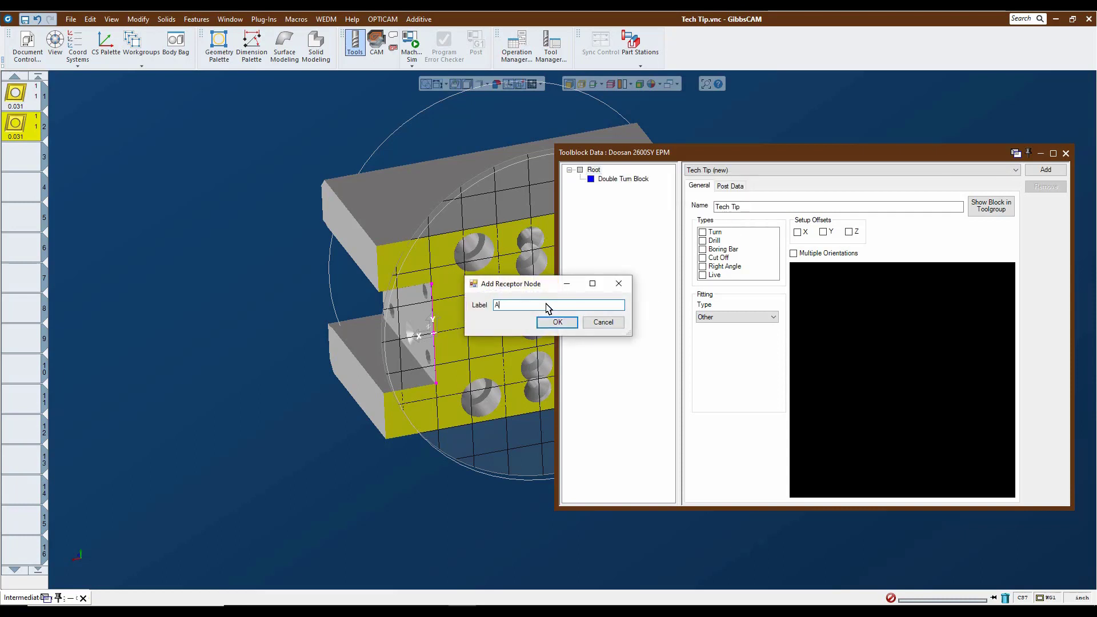
type("Attach /")
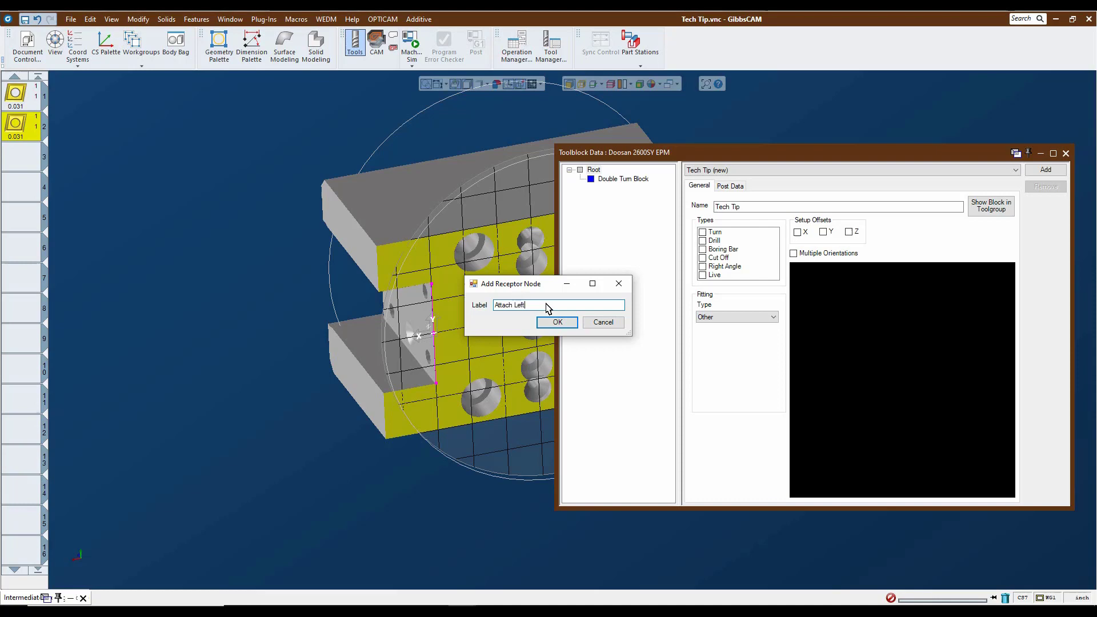
key("Return")
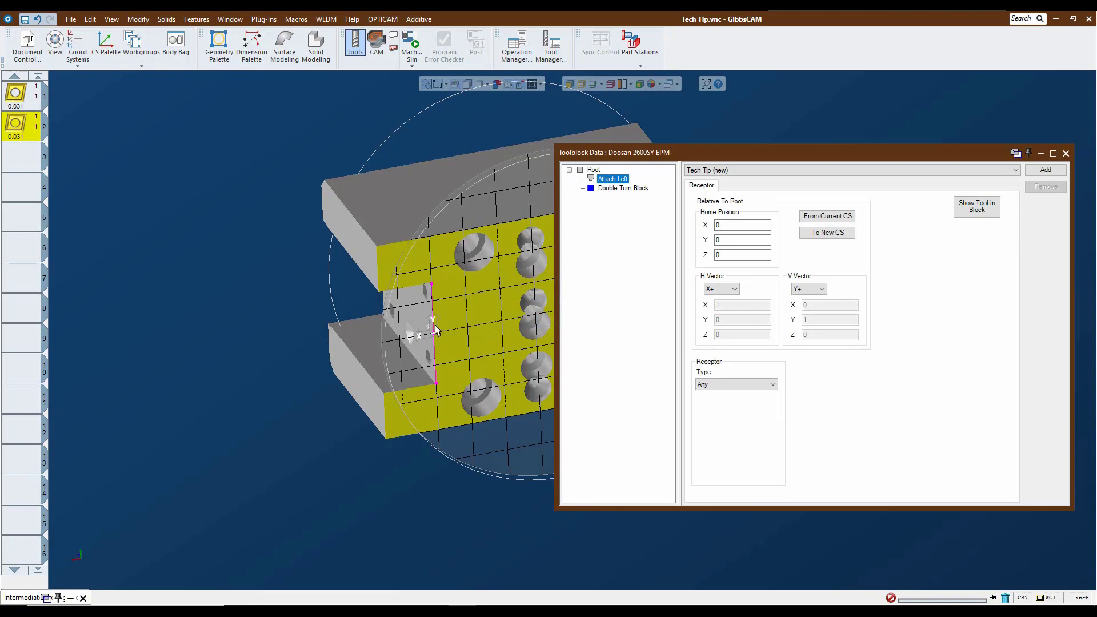
left_click(835, 221)
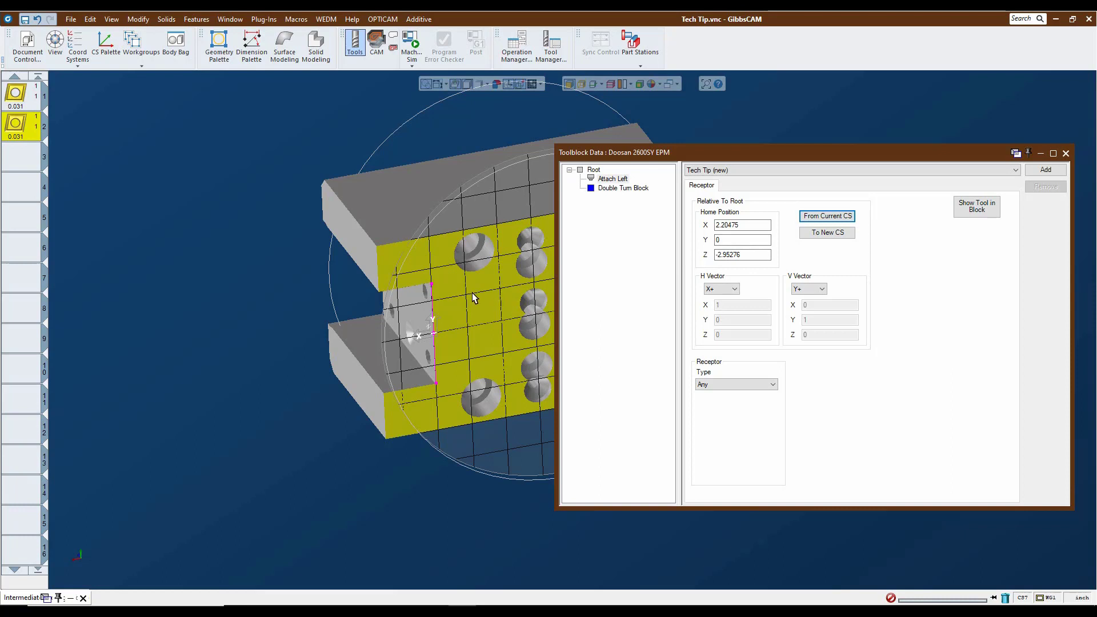
With 8: Attach Right current, add an Attach Right receptor homed at X -1.69288, Y 0, Z -2.95276
left_click(78, 55)
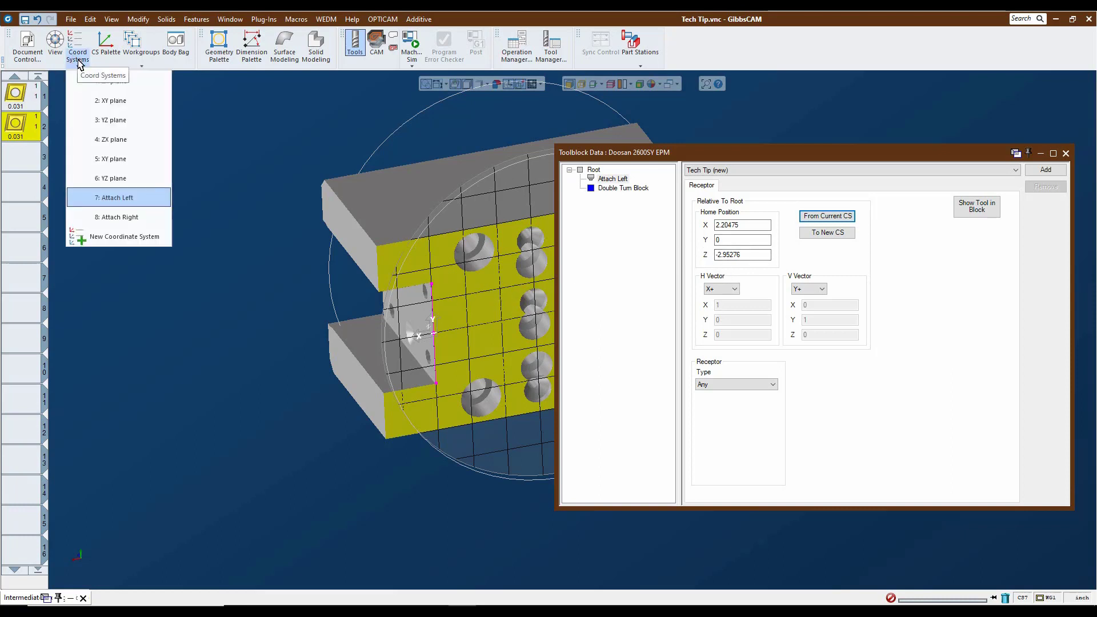
left_click(118, 218)
middle_click_drag(466, 301, 419, 305)
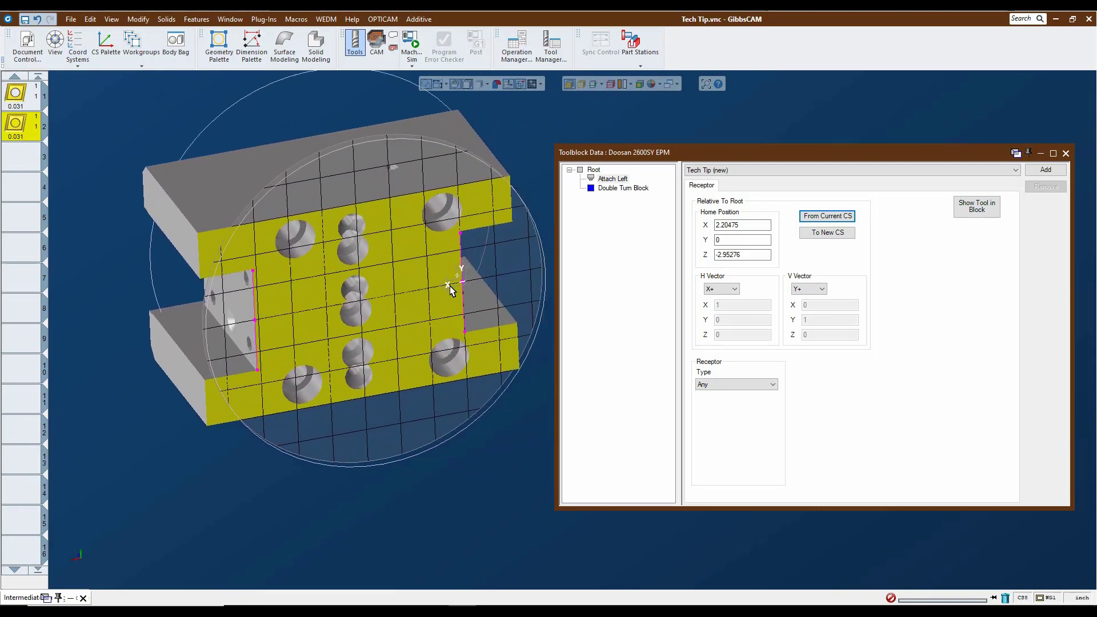
left_click(594, 171)
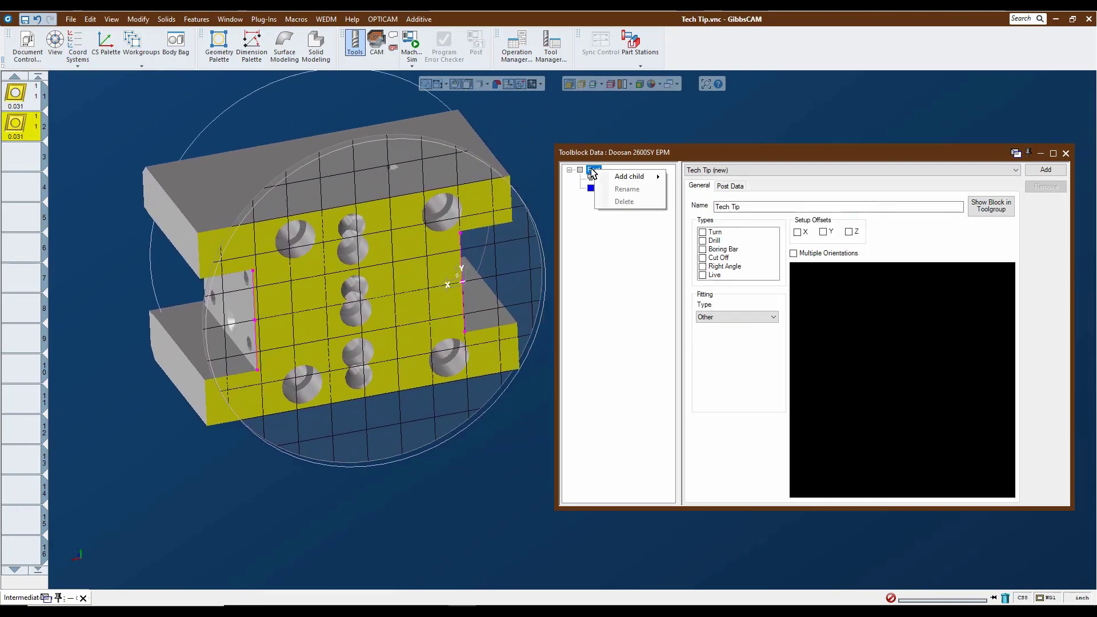
right_click(595, 170)
mouse_move(629, 177)
left_click(713, 207)
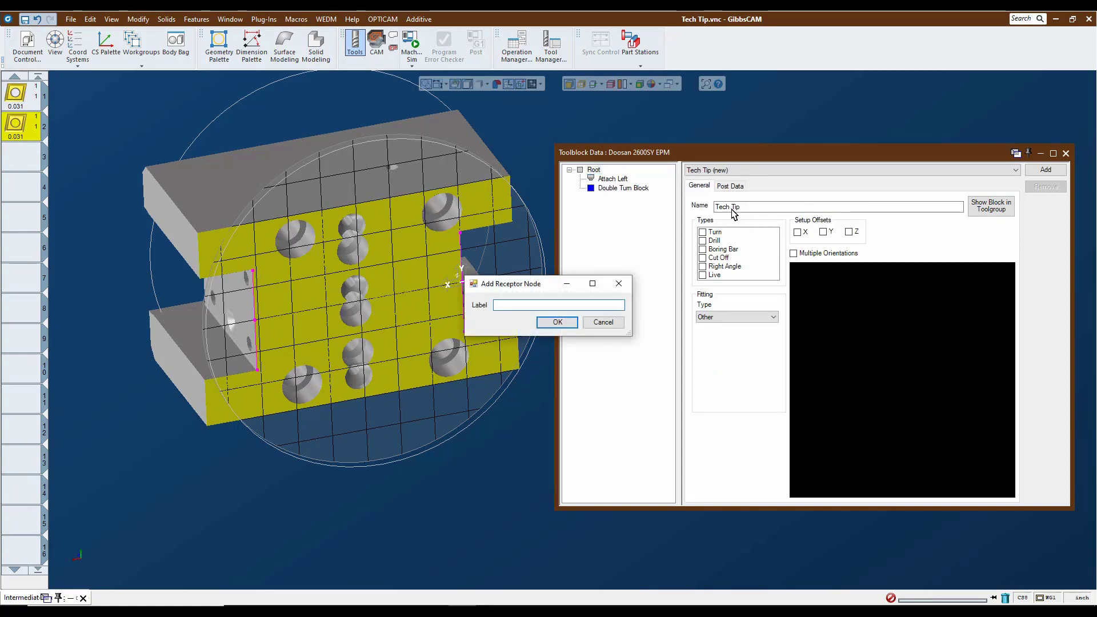
type("ch b")
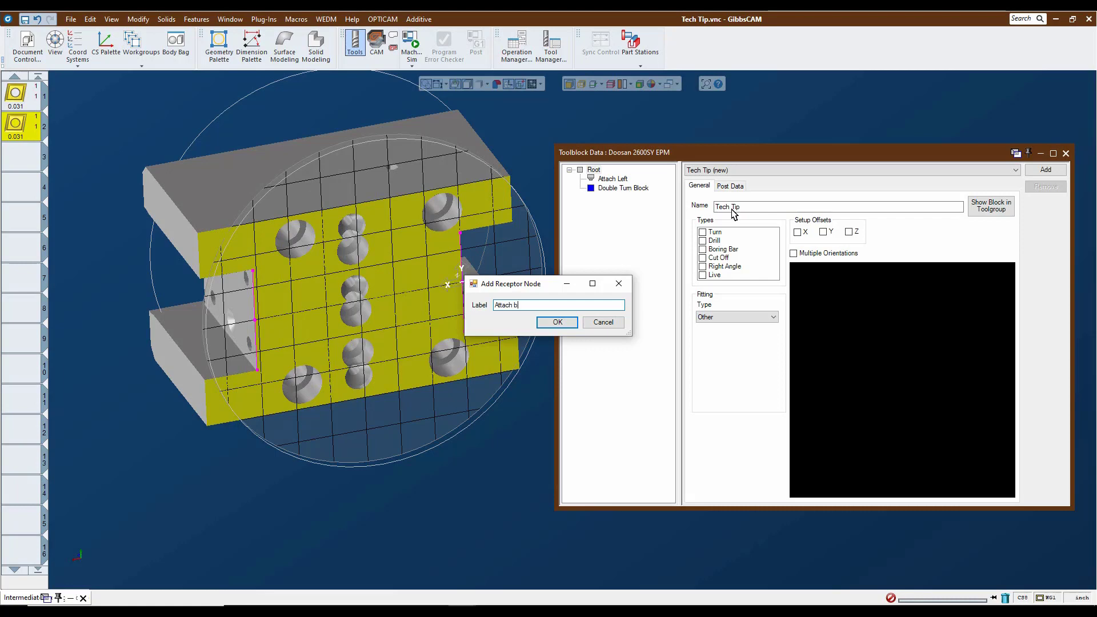
key("BackSpace")
left_click(557, 322)
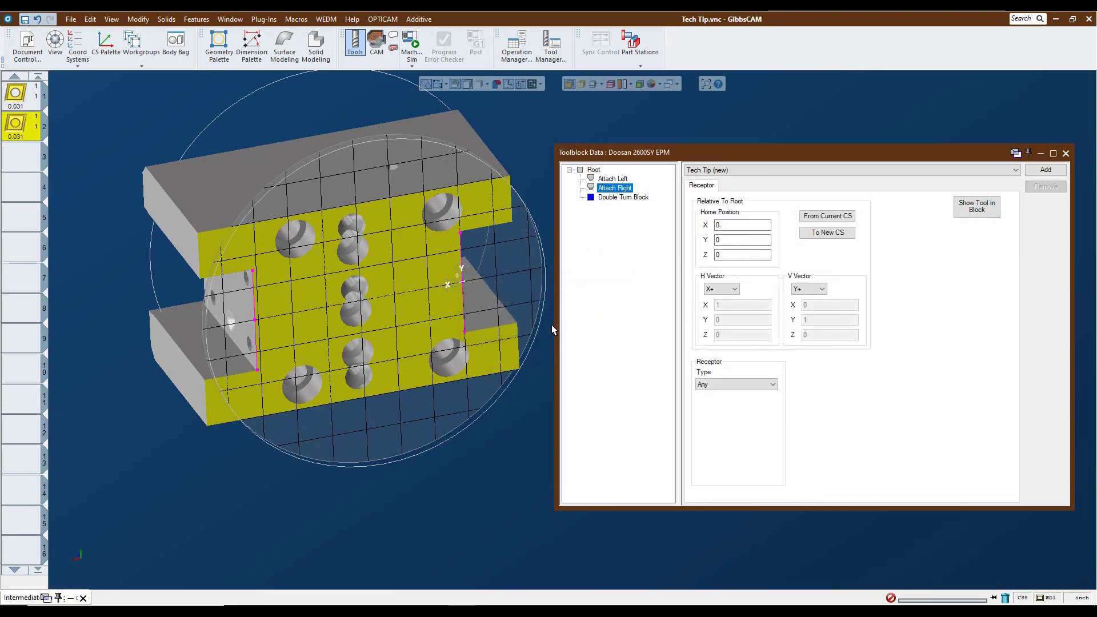
left_click(825, 218)
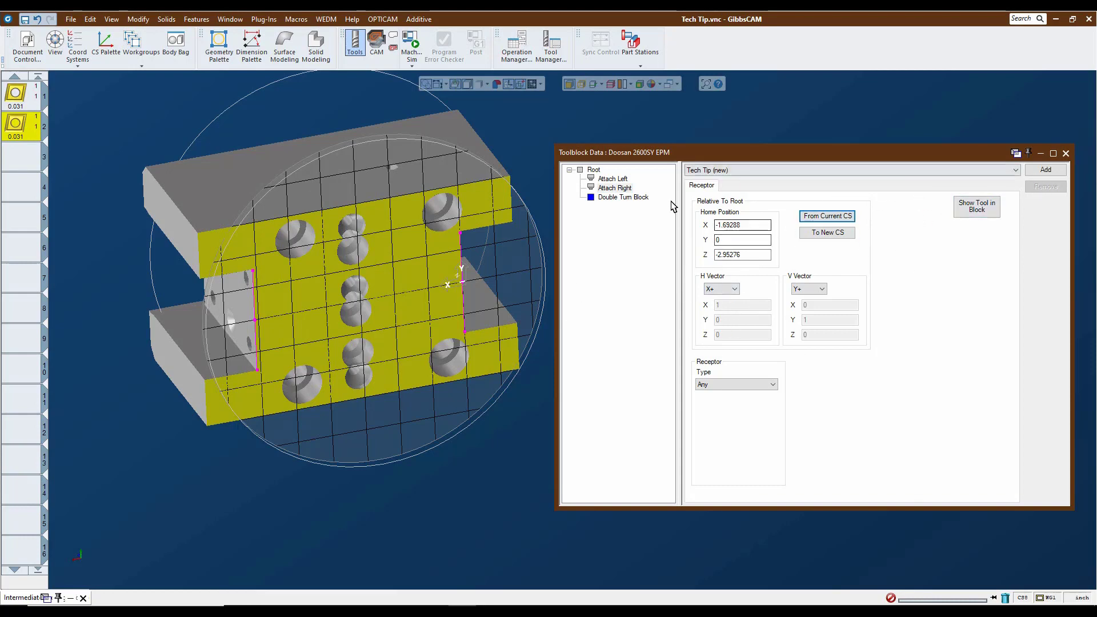
Add the Tech Tip toolblock to the library, then close the CS panel and Toolblock Data editor
left_click(1046, 172)
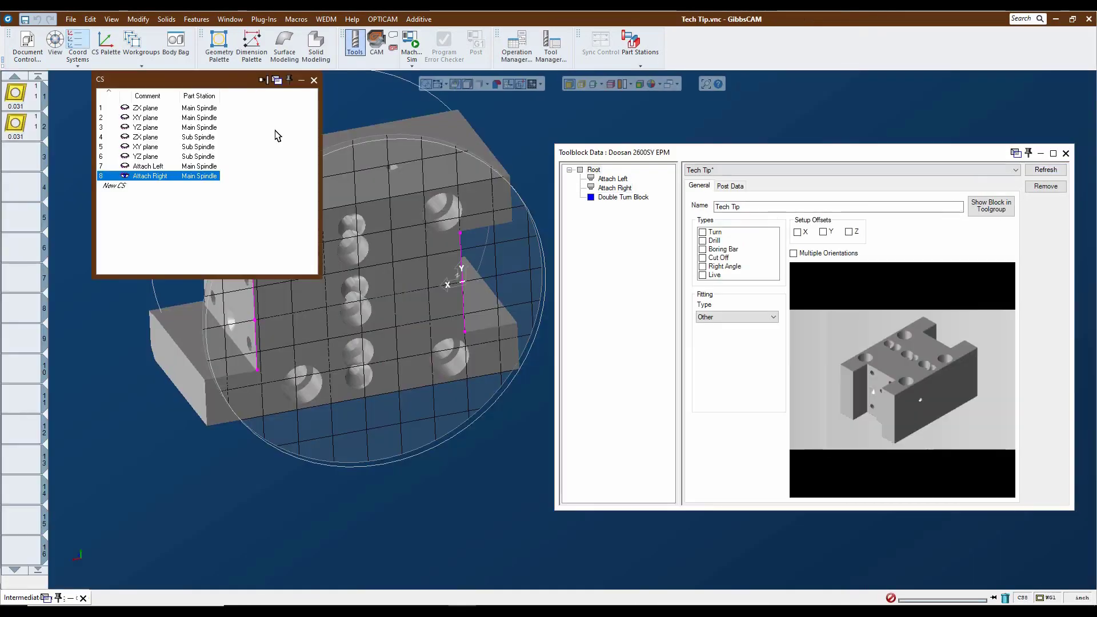
left_click(314, 80)
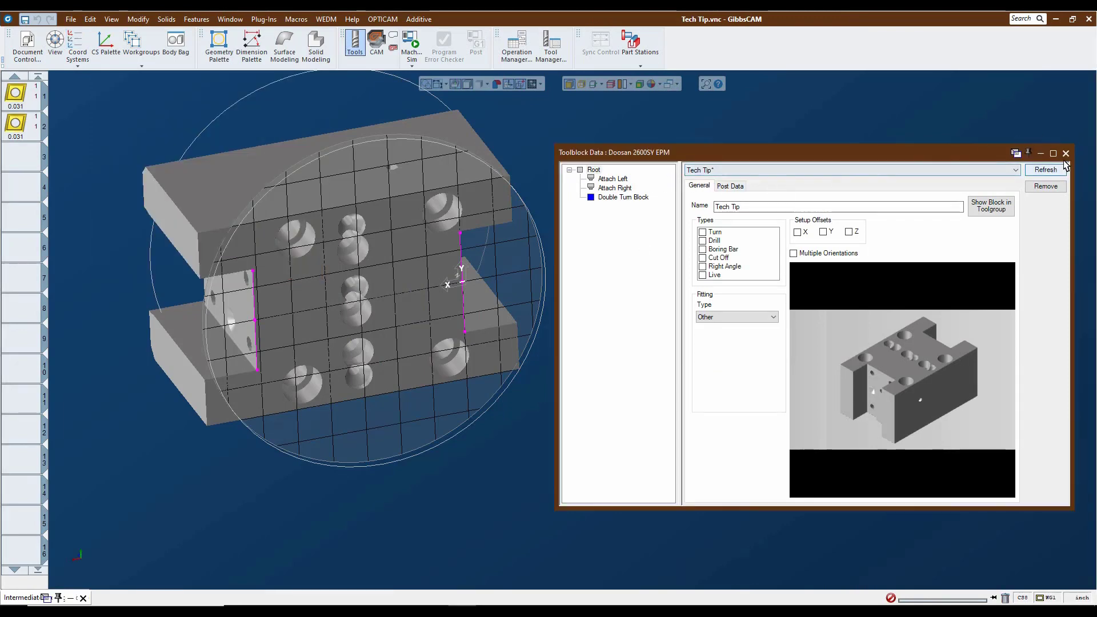
left_click(1066, 153)
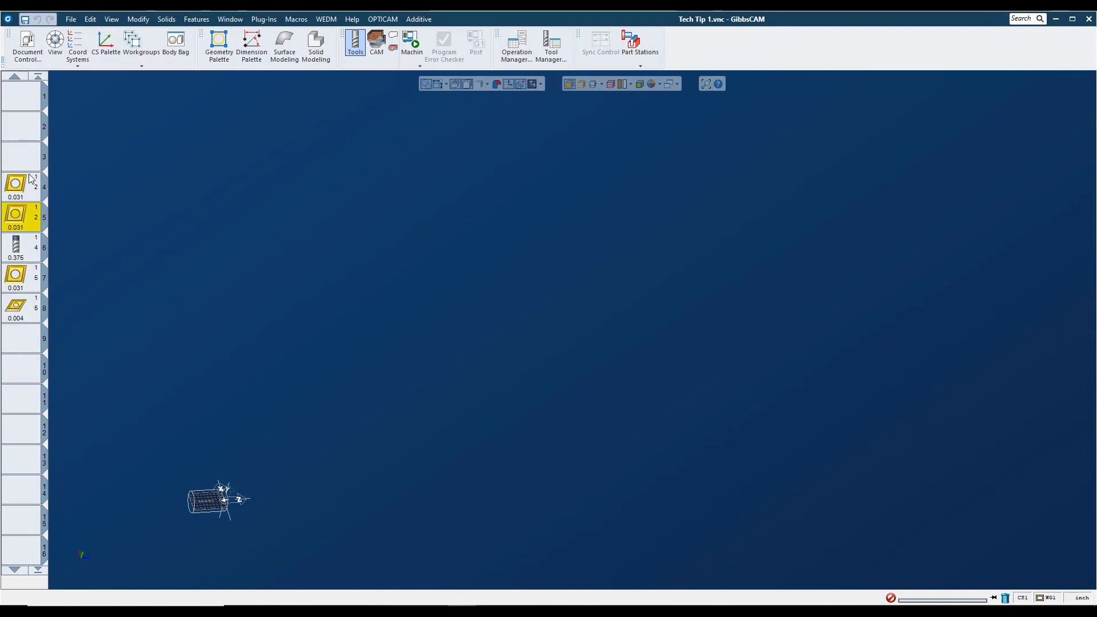
Mount turning tool 4 on the Tech Tip toolblock at the Attach Left receptor
double_click(11, 188)
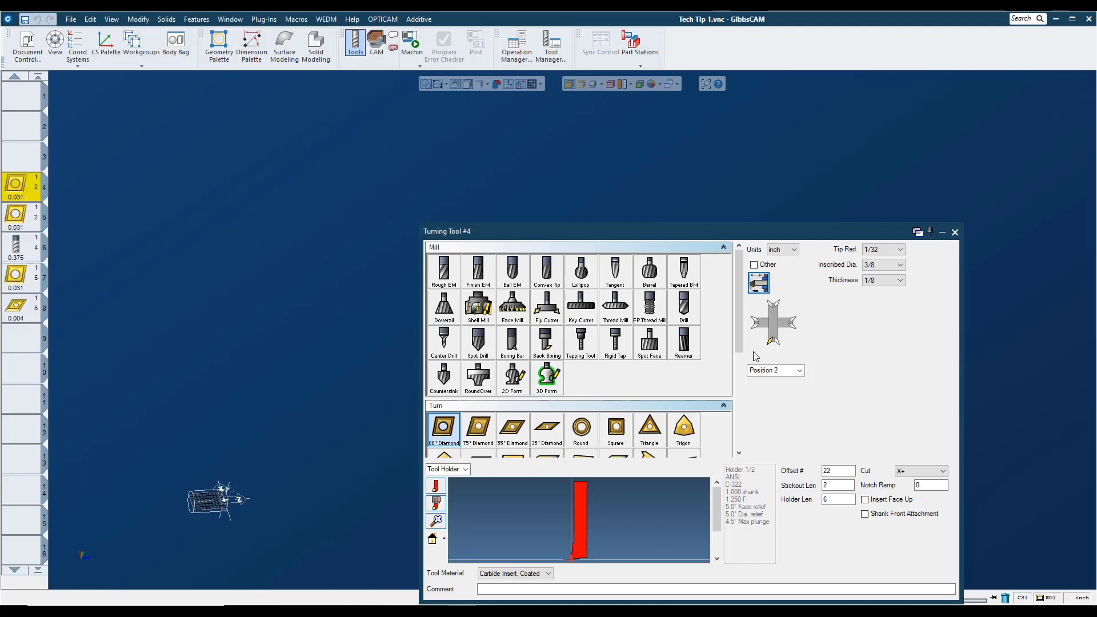
left_click(758, 284)
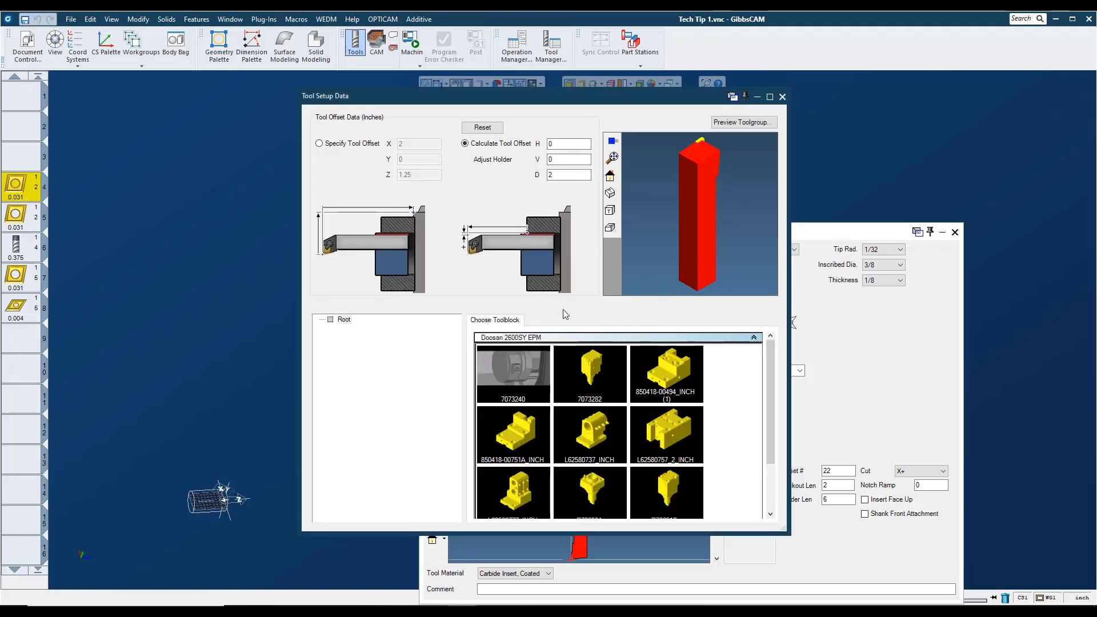
scroll(591, 462, "down", 3)
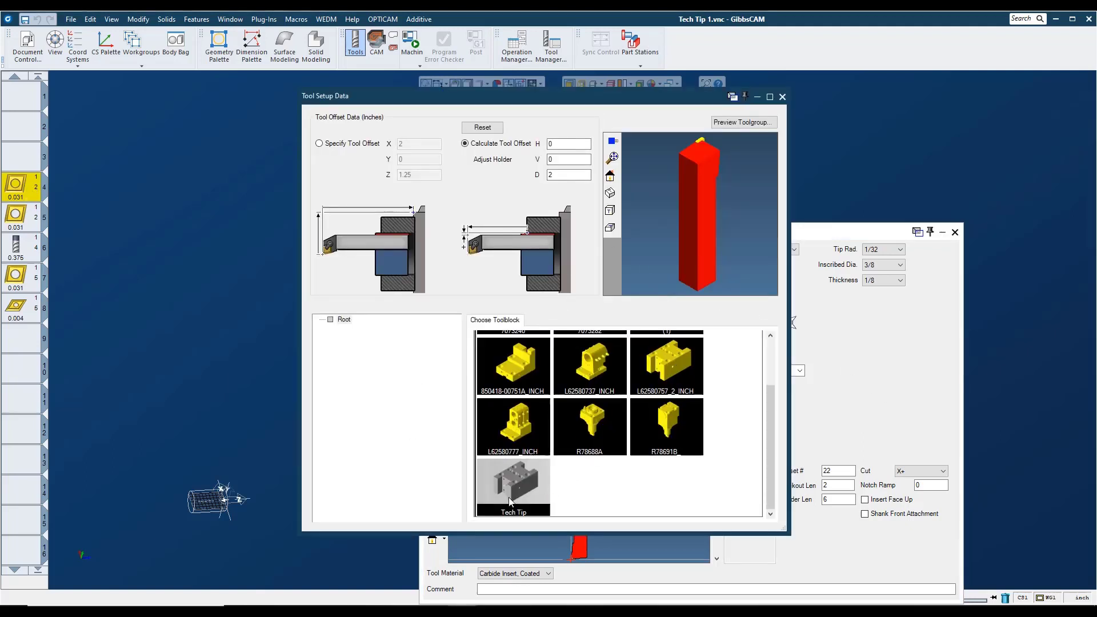
double_click(512, 495)
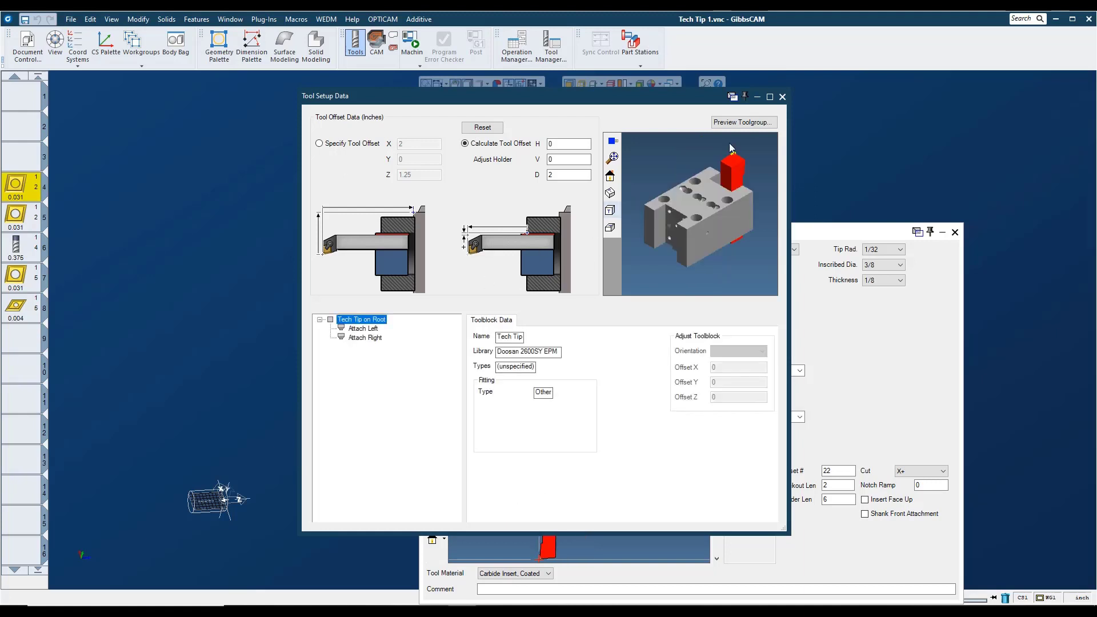
left_click(783, 97)
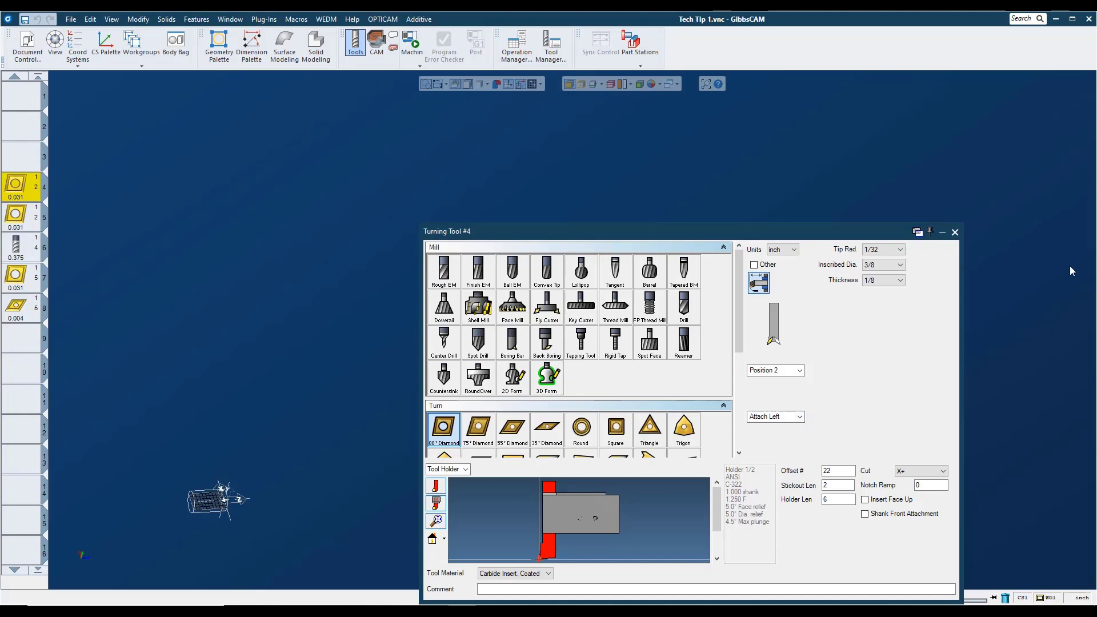
left_click(956, 232)
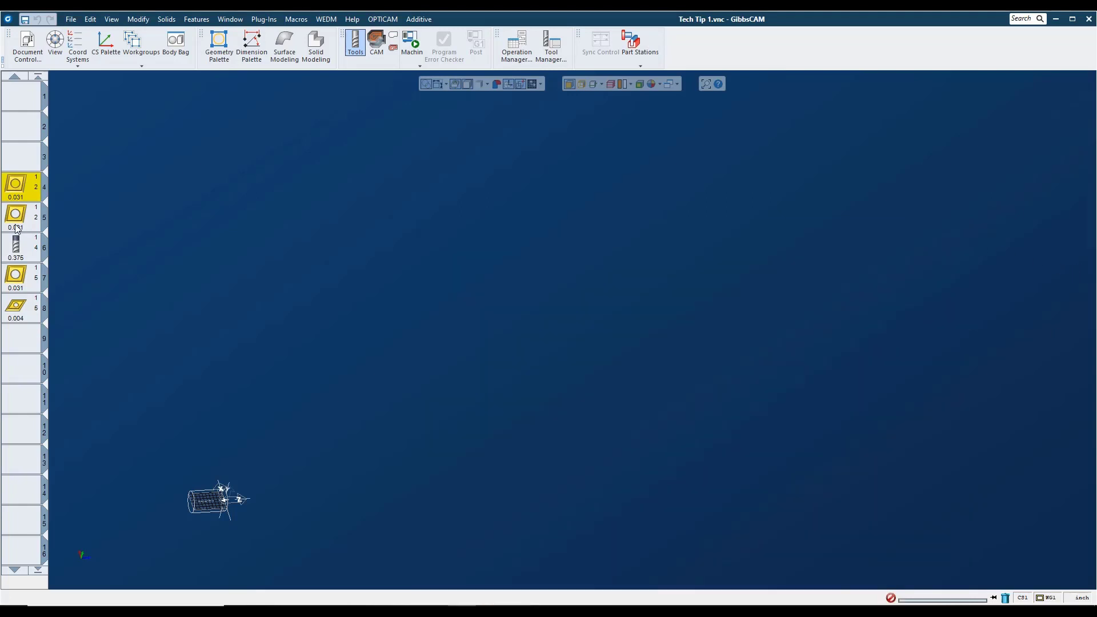
Set turning tool 5 to the Attach Right receptor and close its settings
left_click(16, 223)
double_click(16, 225)
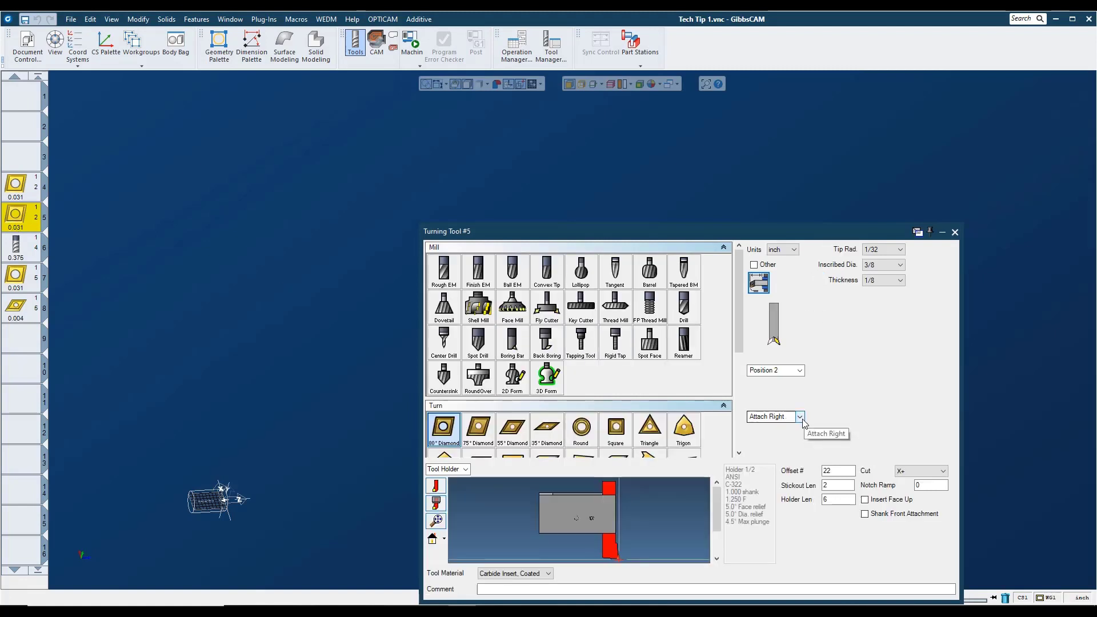
left_click(956, 233)
Show the turret in Machine Sim Rendering with both turning tools on the double turn block
left_click(411, 43)
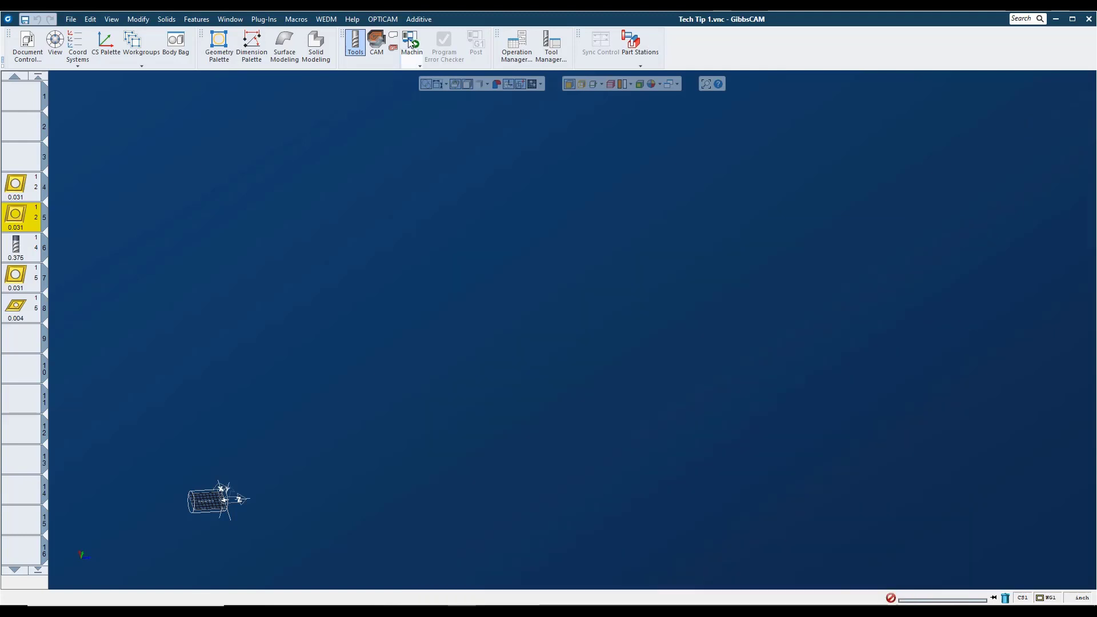